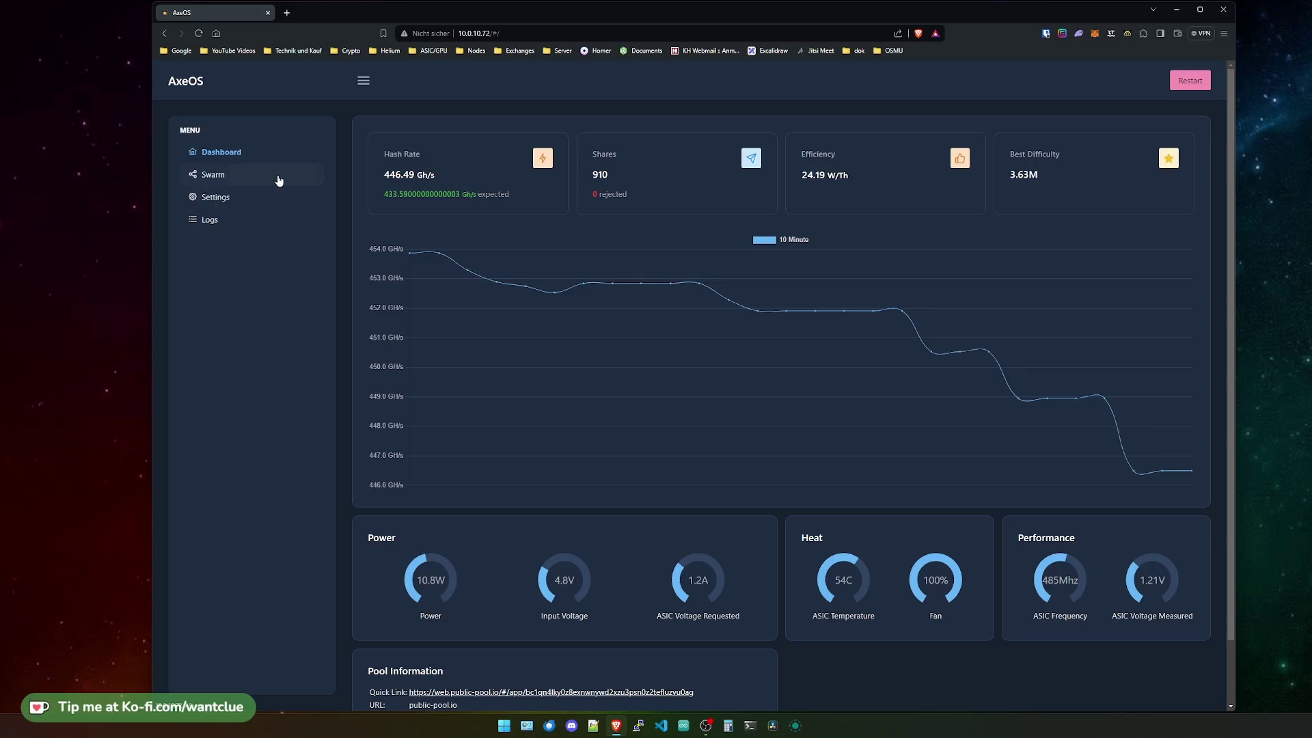
Hide and restore the navigation menu, then highlight the Hash Rate and shares count.
left_click(364, 81)
left_click(362, 82)
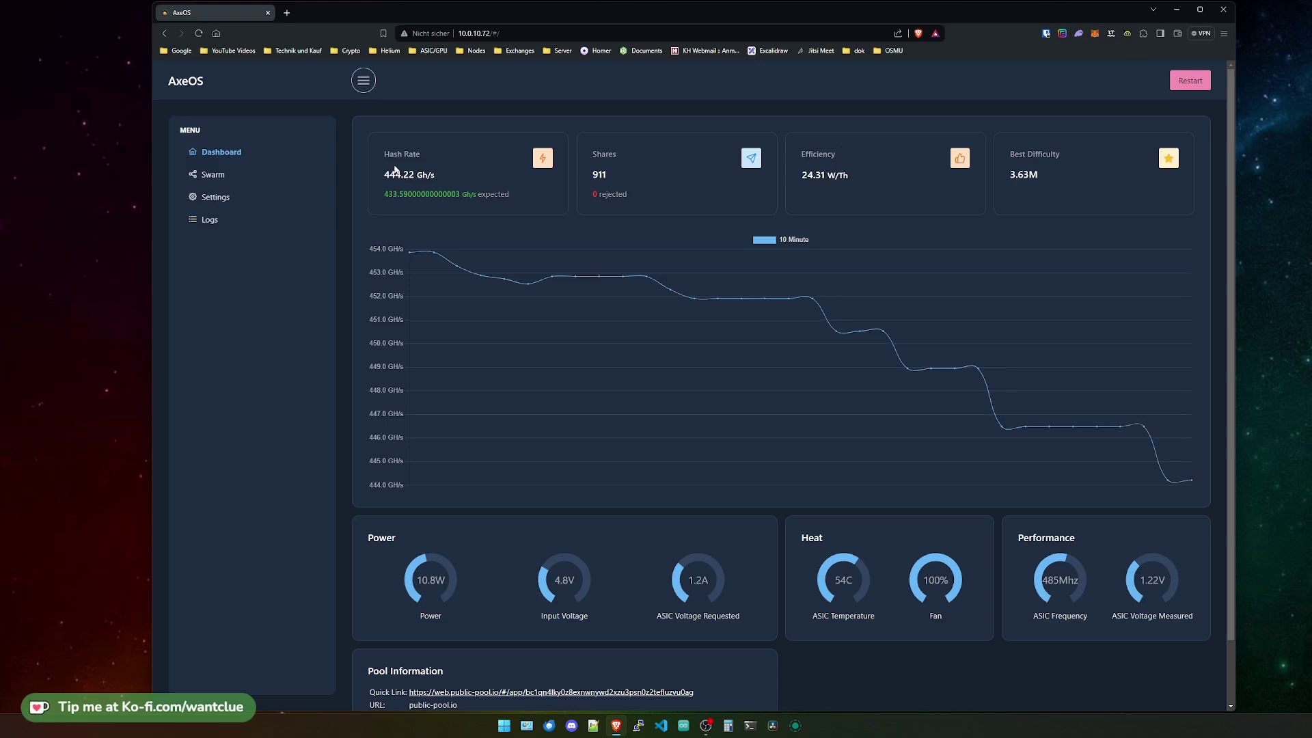
left_click_drag(379, 154, 425, 160)
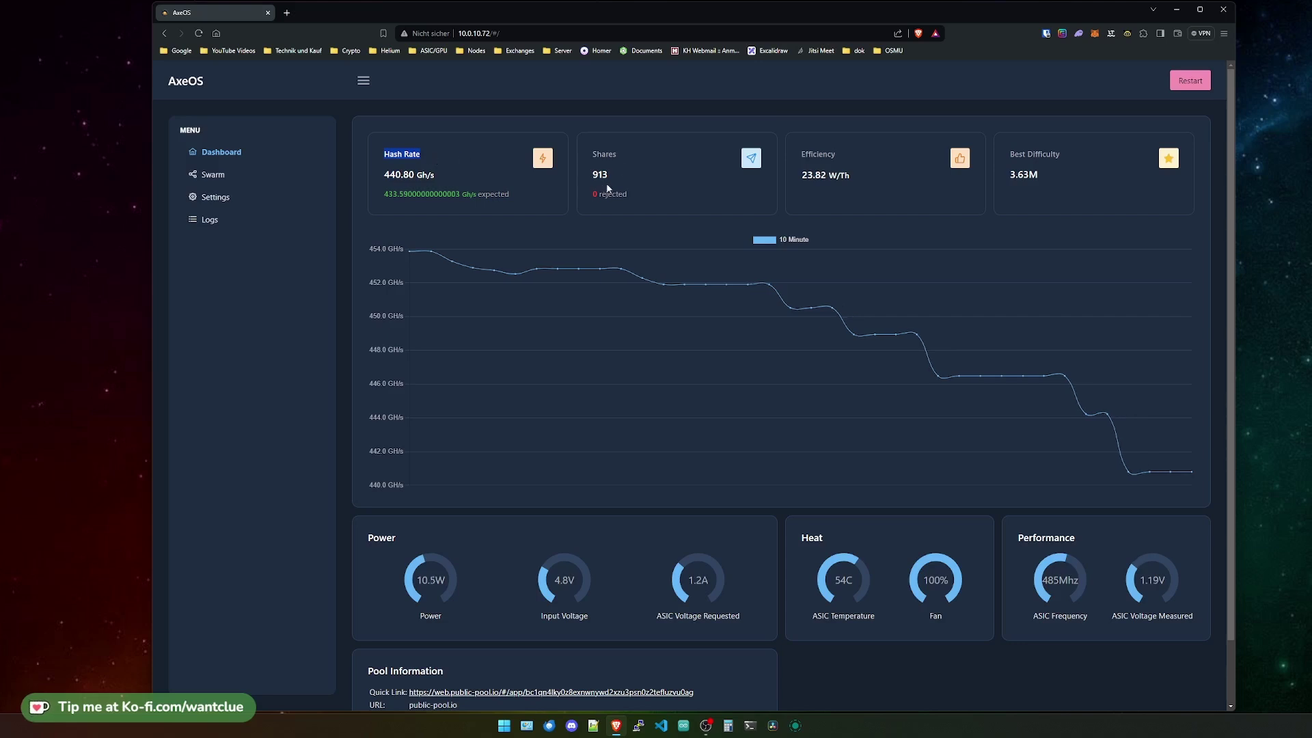
left_click_drag(591, 177, 627, 175)
left_click(654, 178)
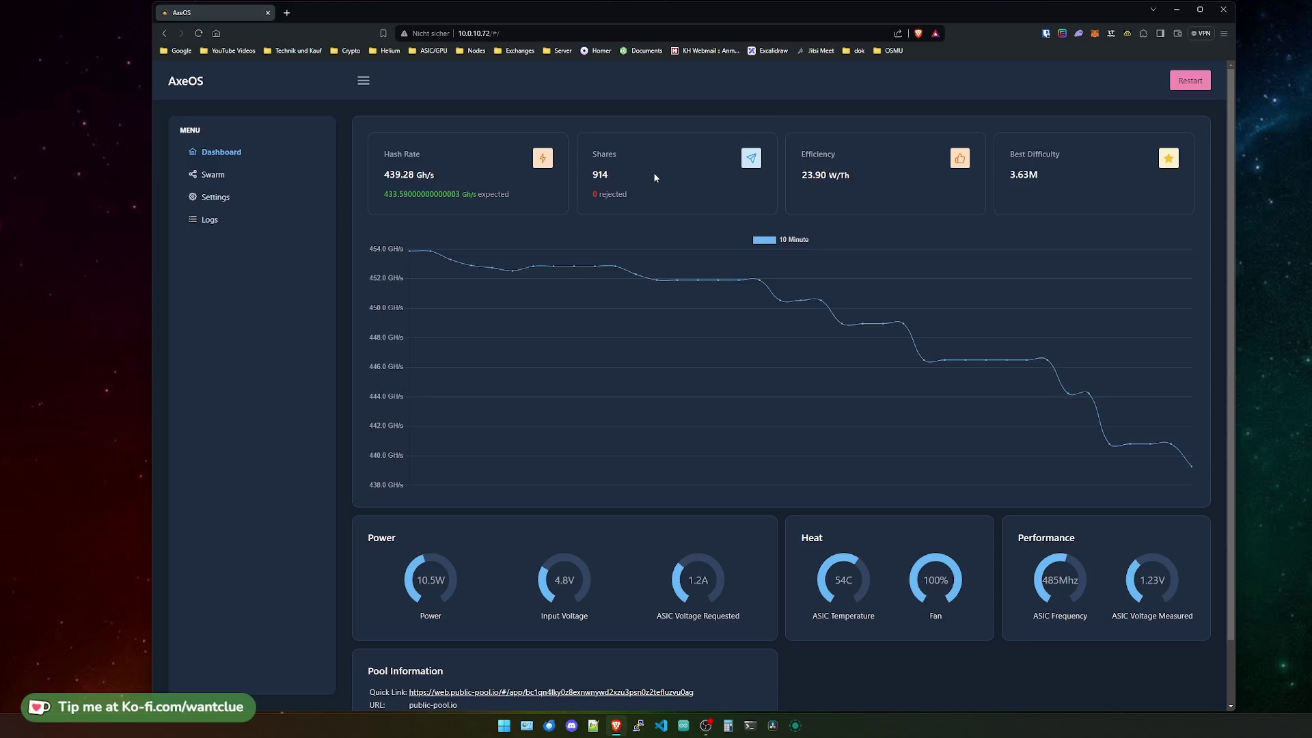
Highlight accepted shares 914, W/Th efficiency and best difficulty 3.63M, then scroll to Pool Information.
left_click_drag(591, 176, 621, 179)
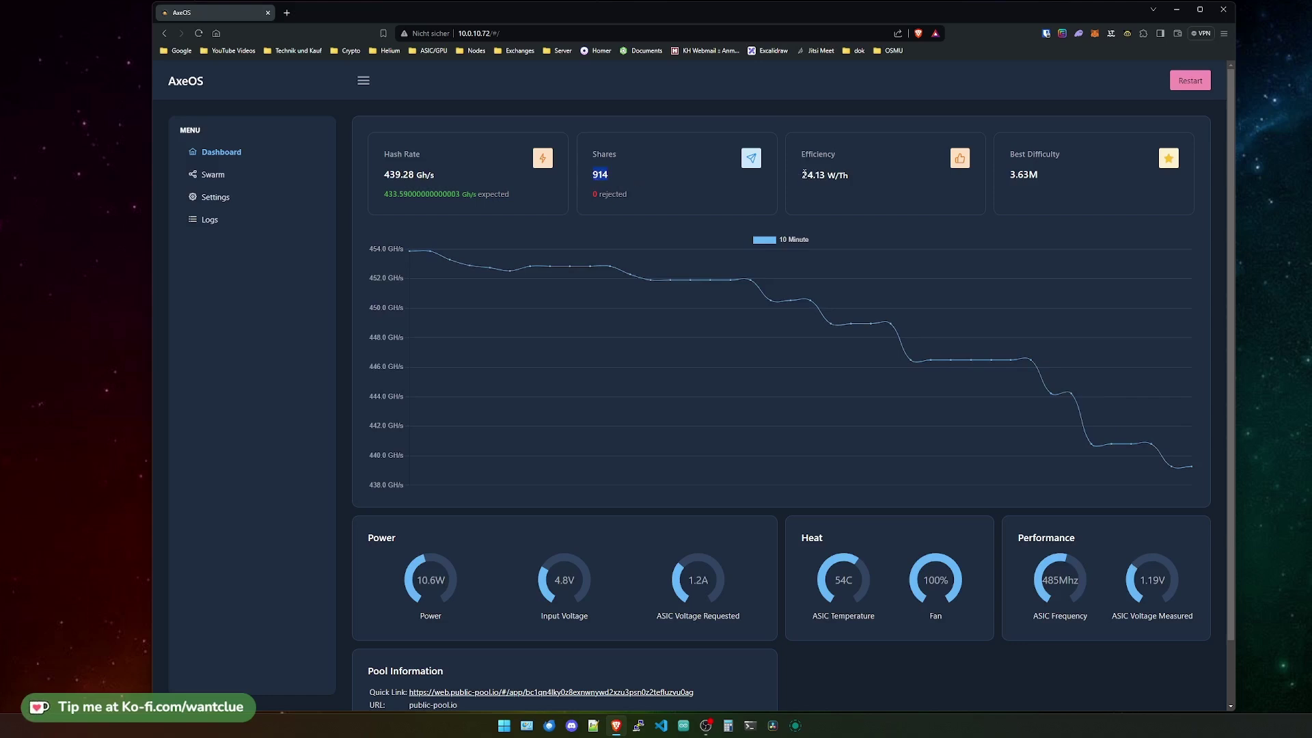
left_click_drag(804, 175, 851, 176)
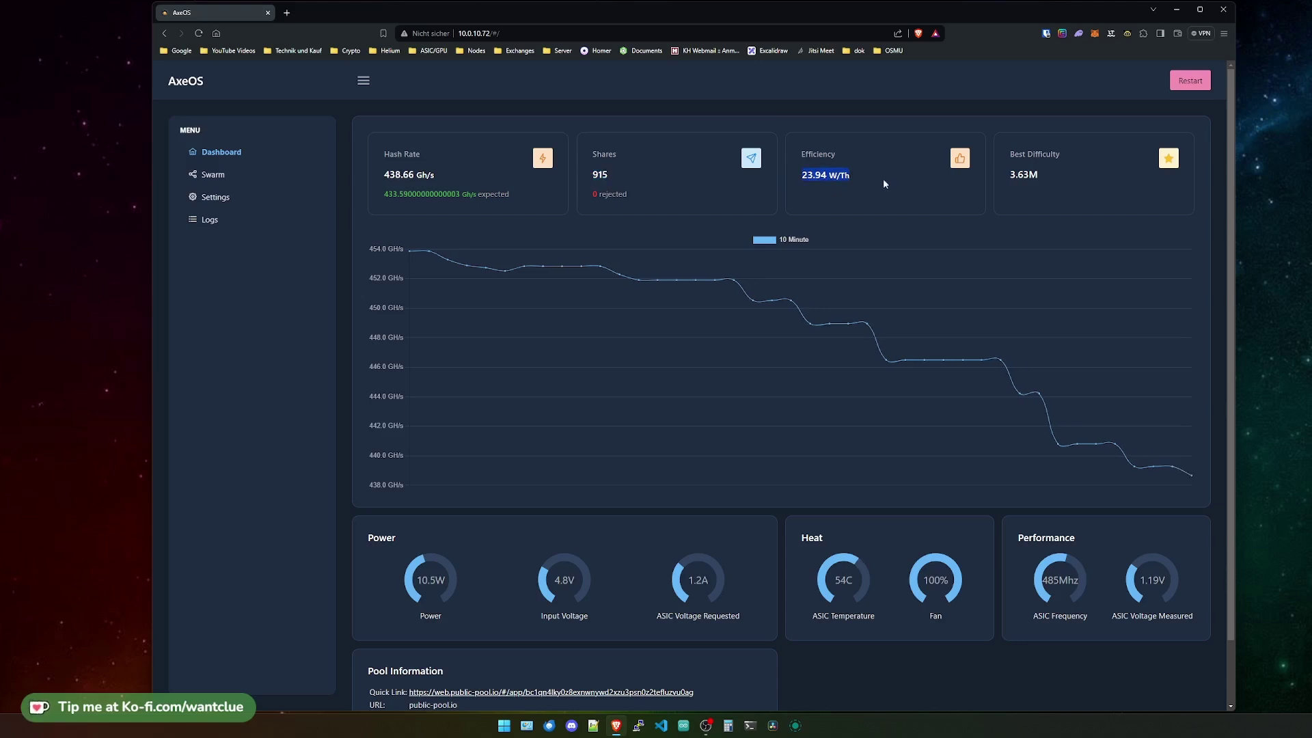
left_click_drag(1006, 175, 1047, 174)
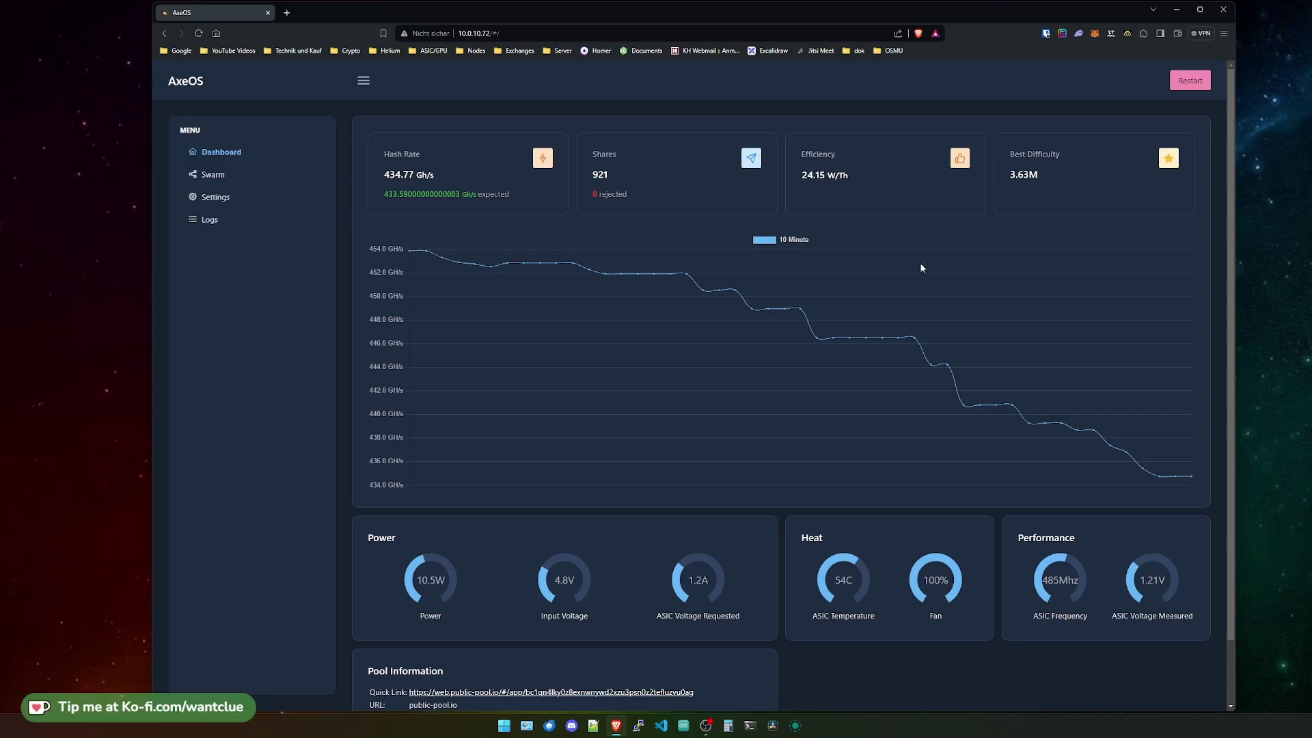
scroll(773, 307, "down", 1)
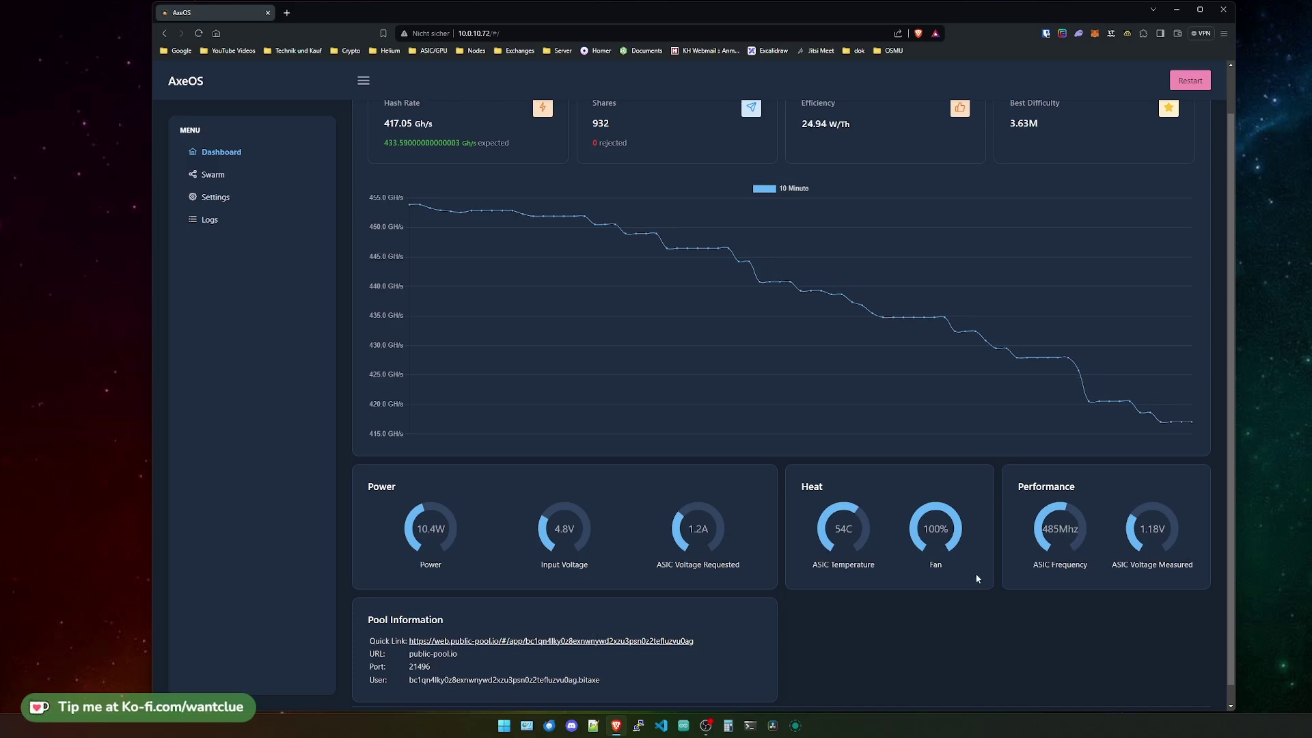
scroll(979, 576, "down", 1)
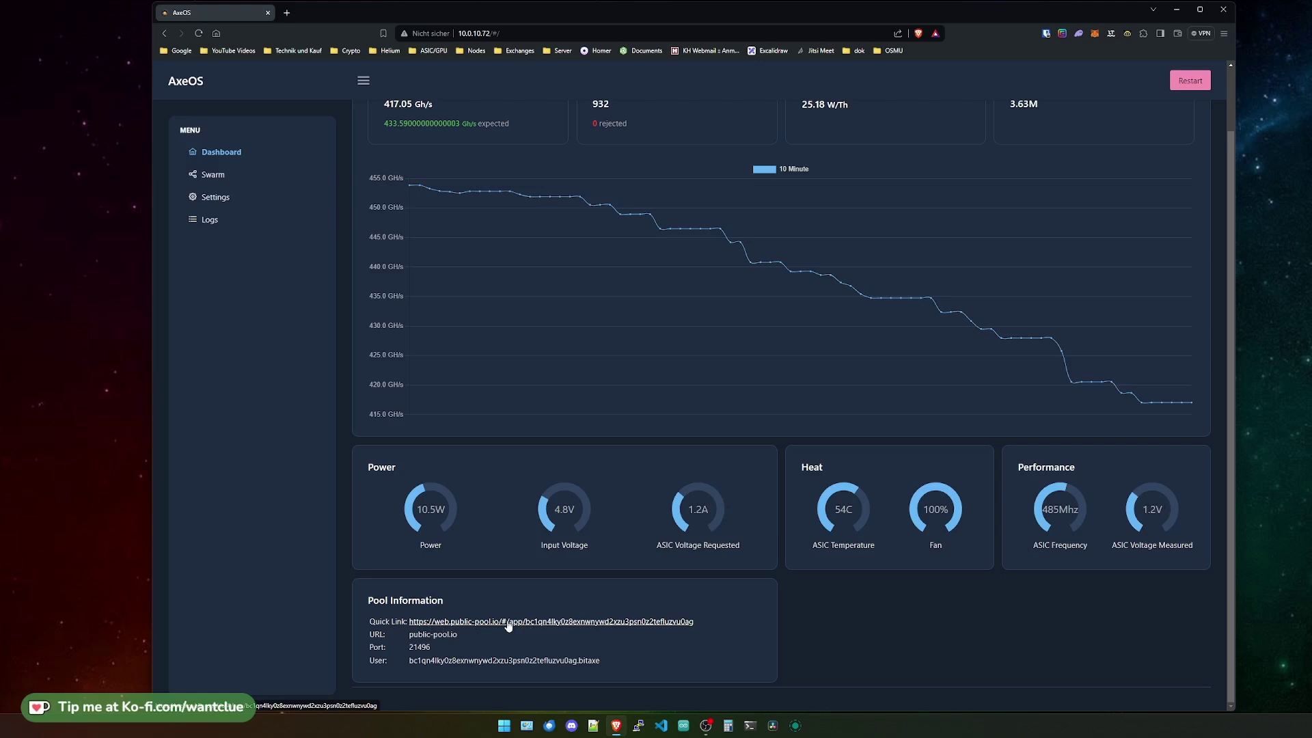
left_click_drag(409, 635, 468, 631)
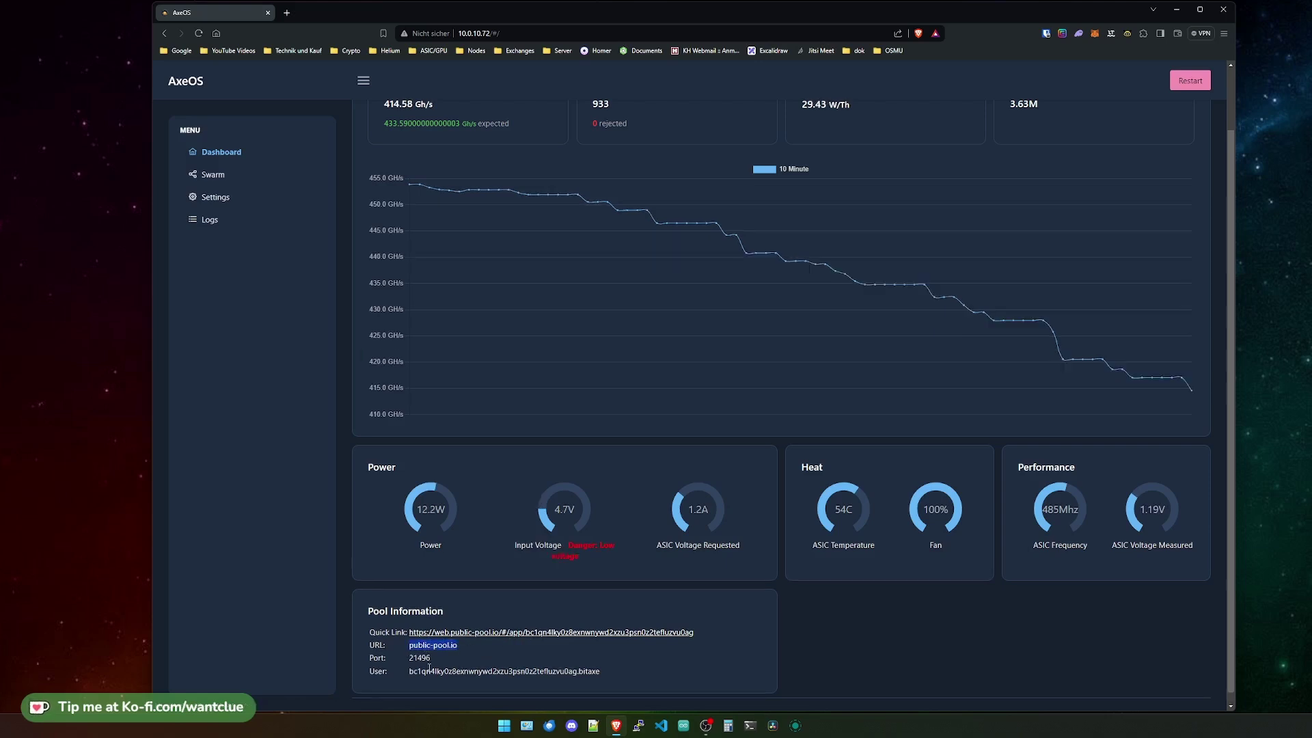
left_click_drag(410, 669, 615, 677)
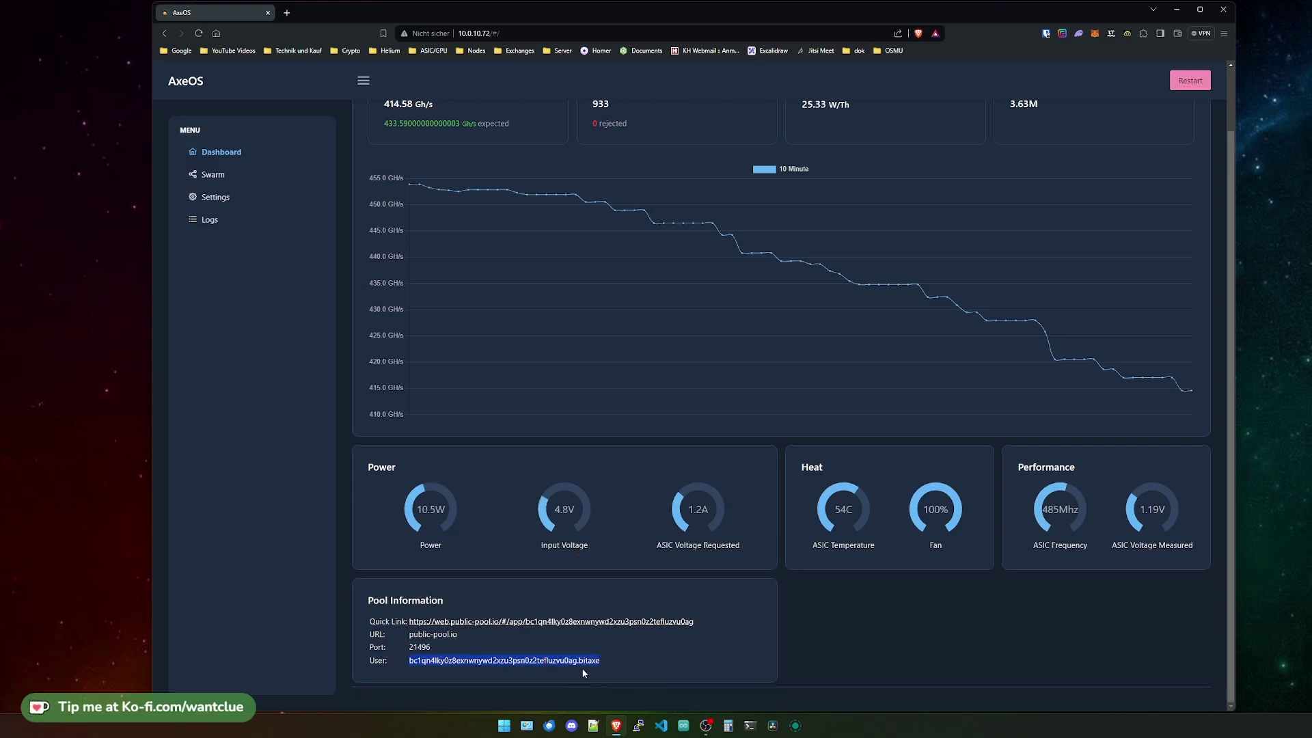
left_click(552, 642)
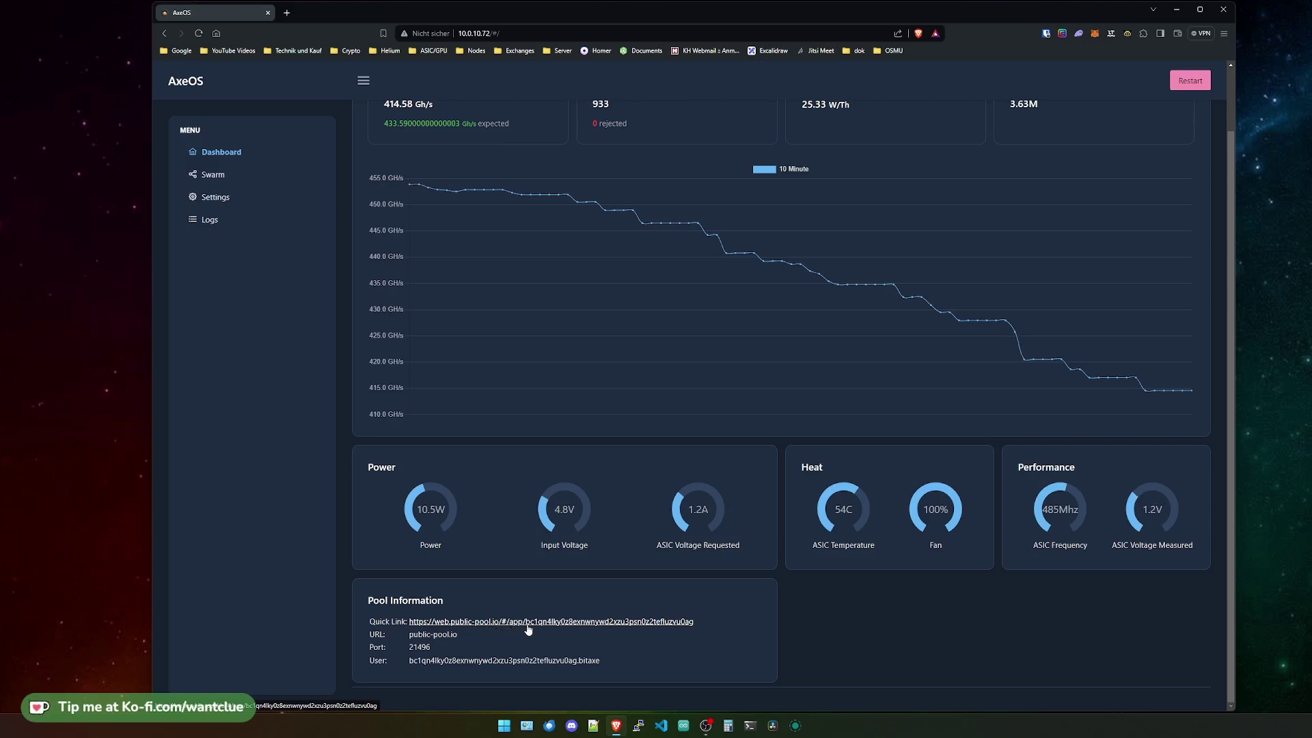
Open this miner's Public Pool statistics in a new tab, then go back to the AxeOS dashboard.
left_click(526, 622)
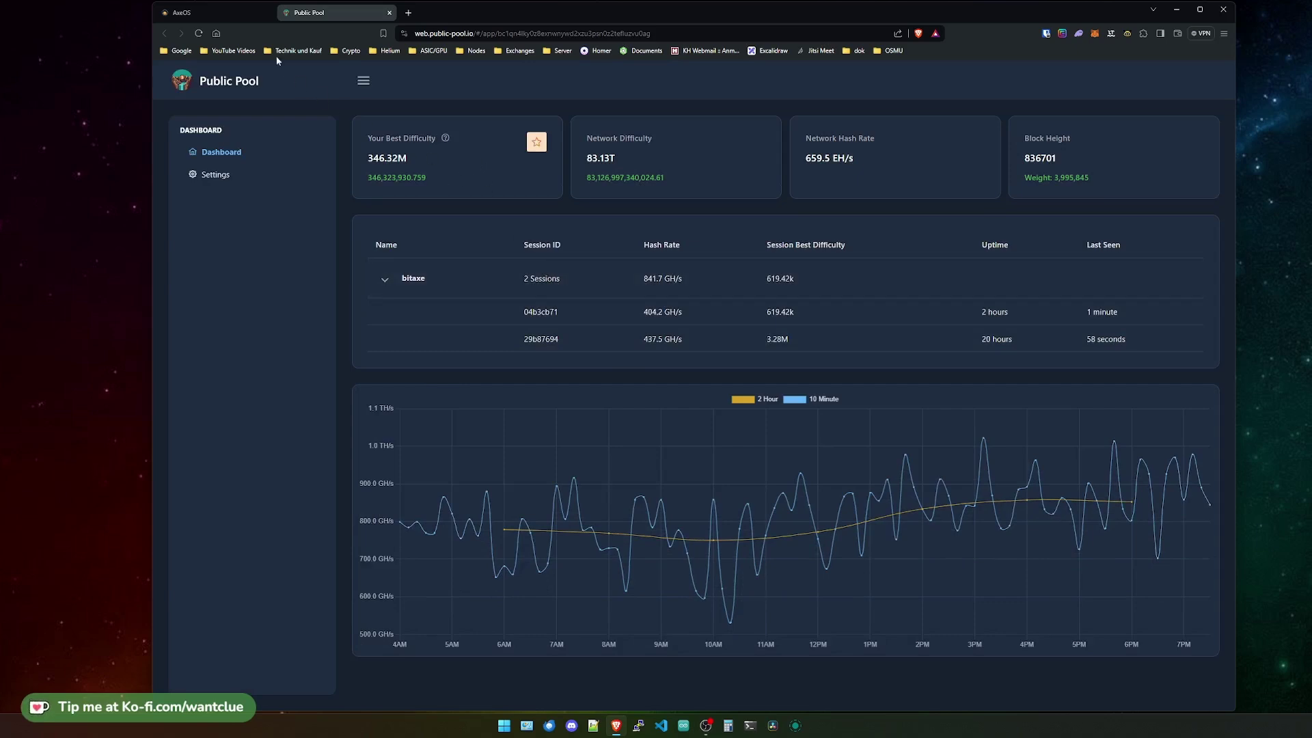
left_click(224, 11)
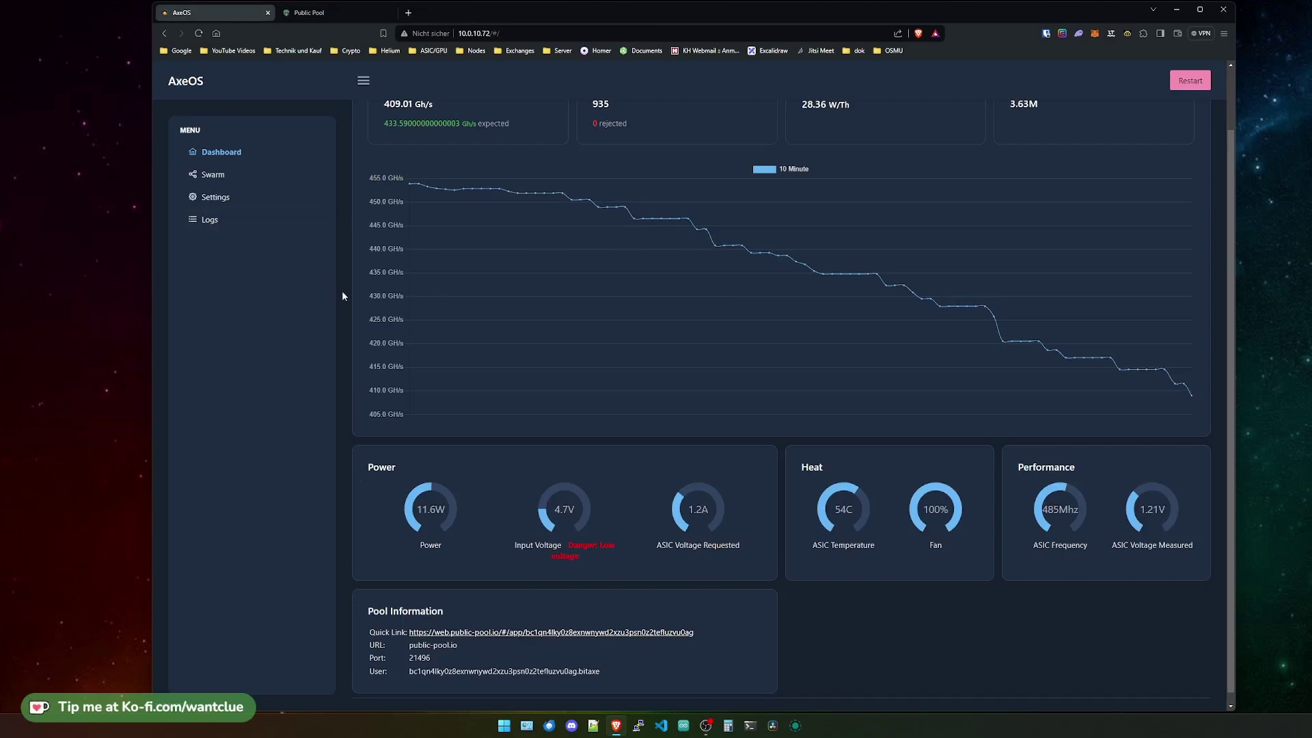
Enter 10.0.10.84 as the Swarm device IP and go to the Settings page.
scroll(342, 338, "up", 2)
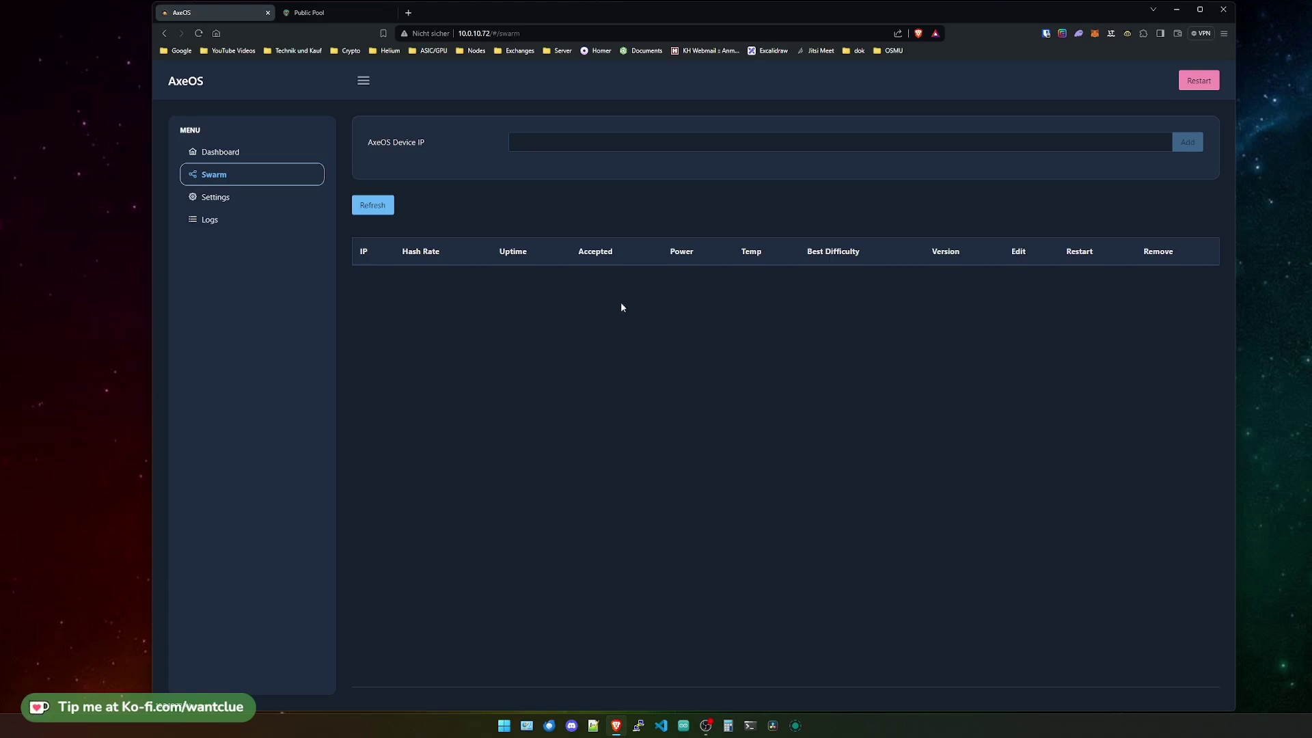
left_click(589, 138)
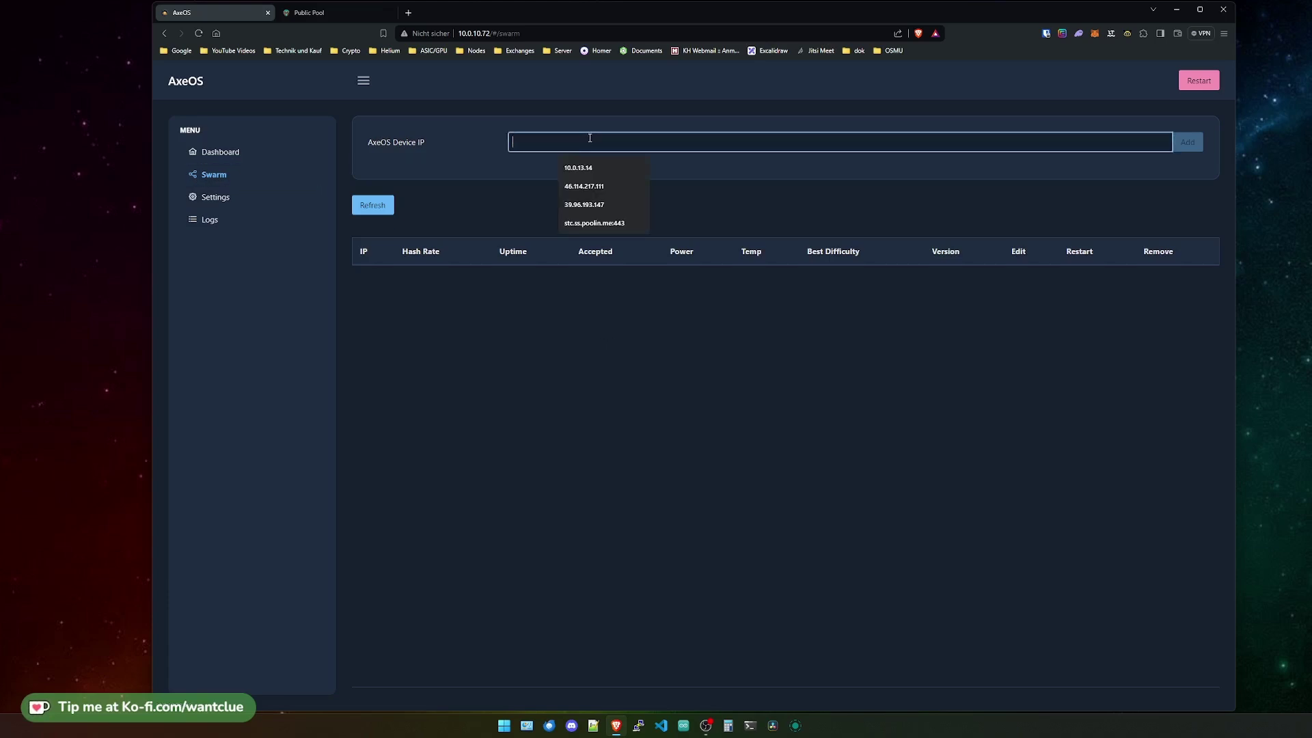
type("10.0.10")
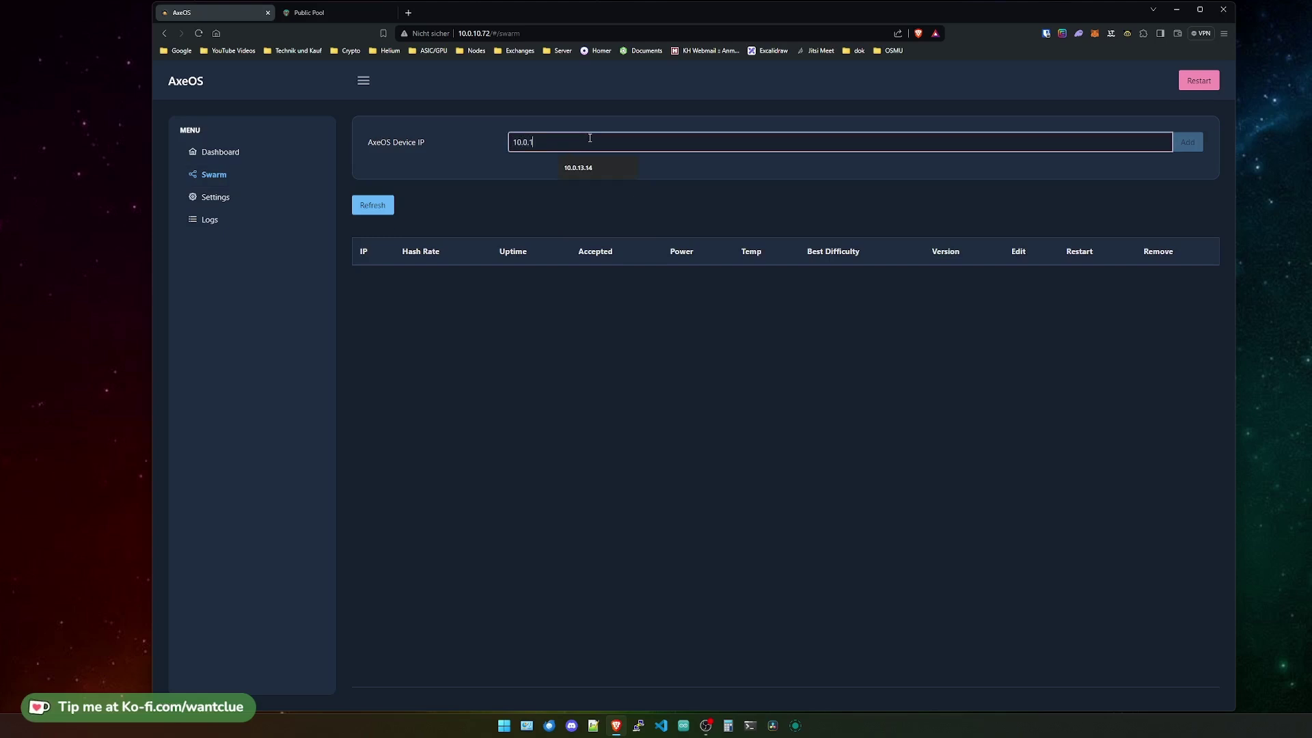
type(".845")
key("BackSpace")
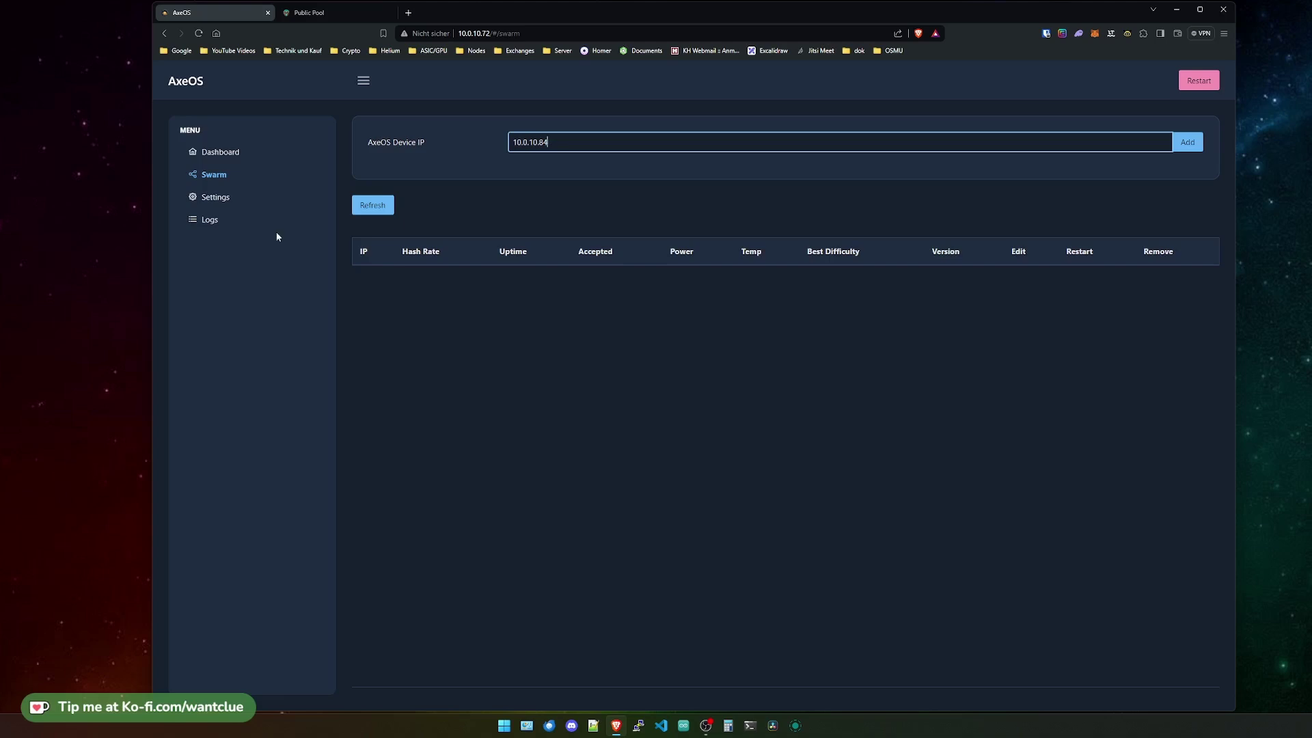
left_click(232, 197)
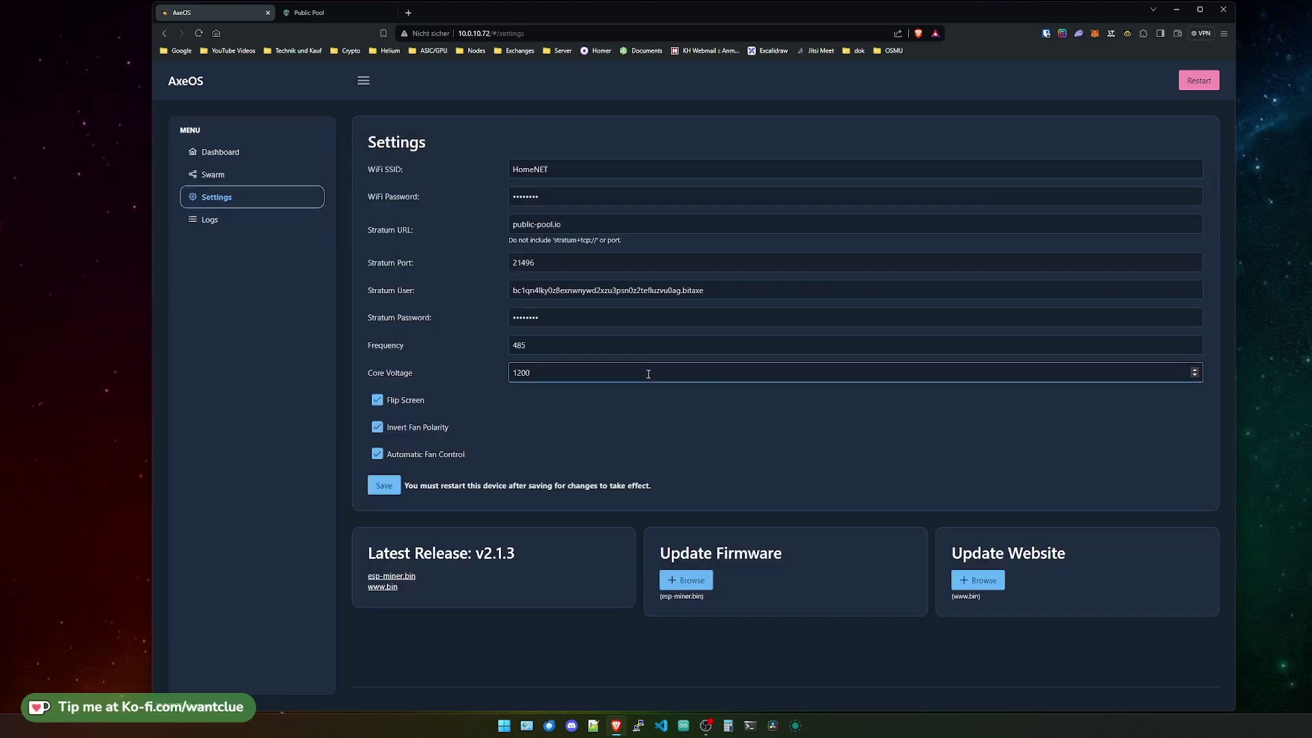
left_click(640, 386)
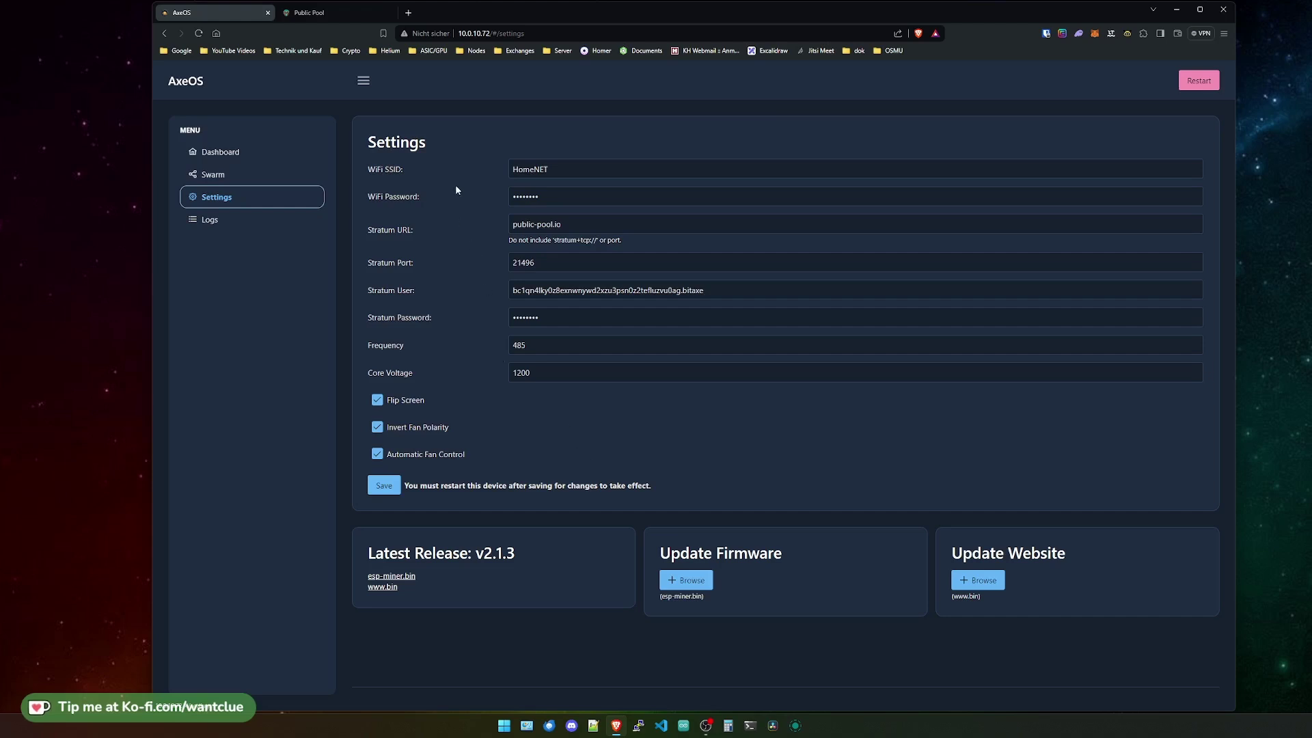
left_click(557, 171)
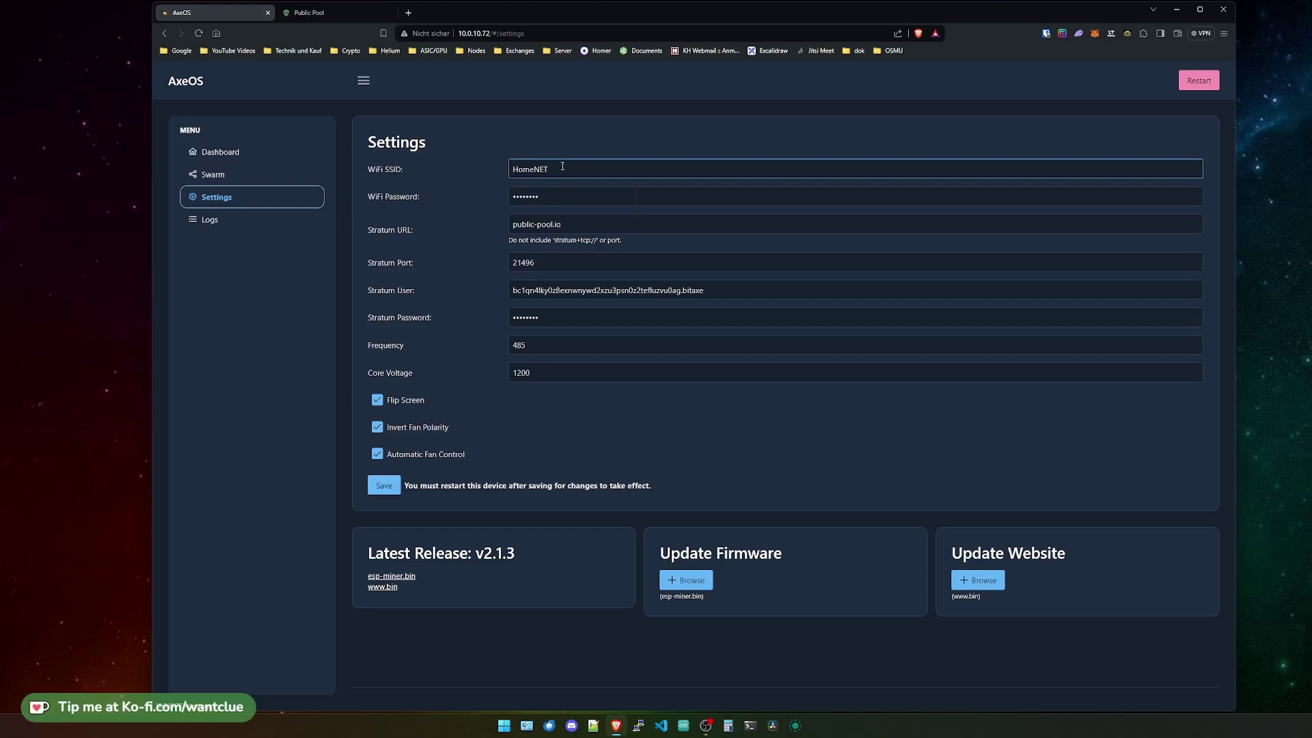
double_click(558, 170)
left_click(627, 137)
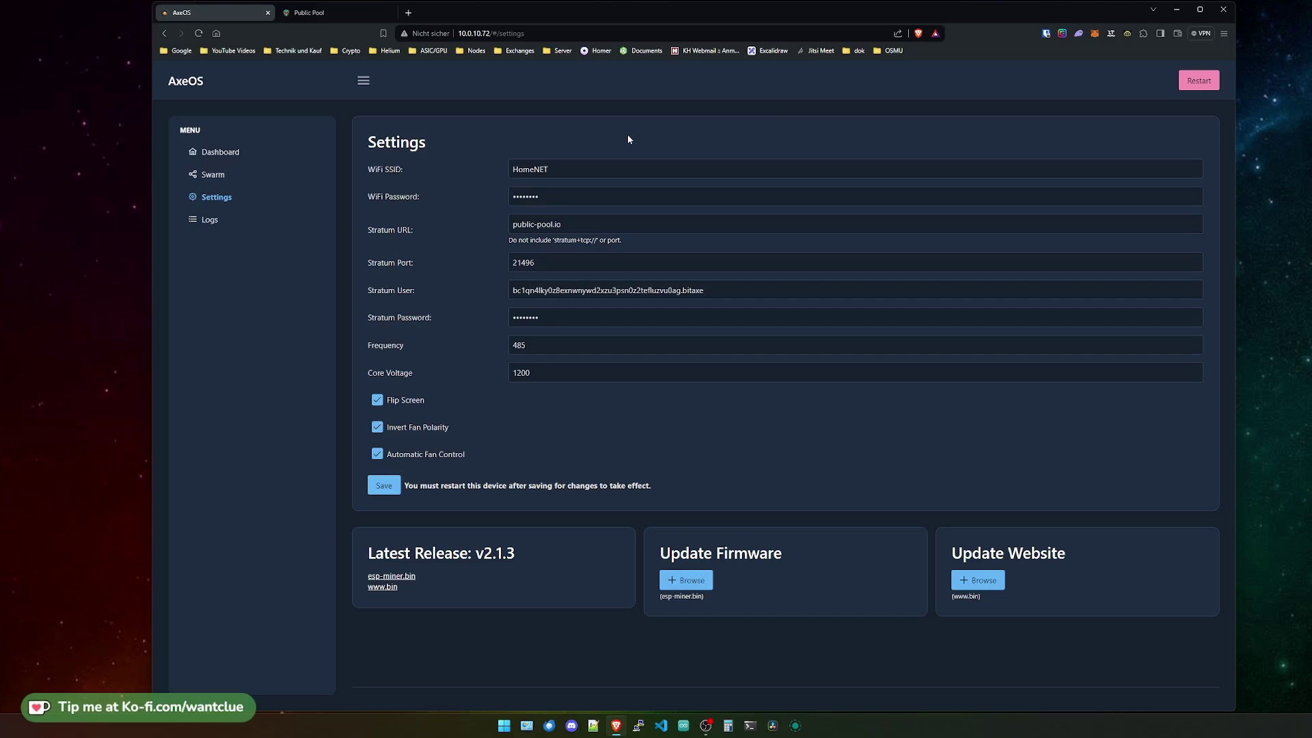
left_click(520, 198)
left_click_drag(564, 224, 511, 225)
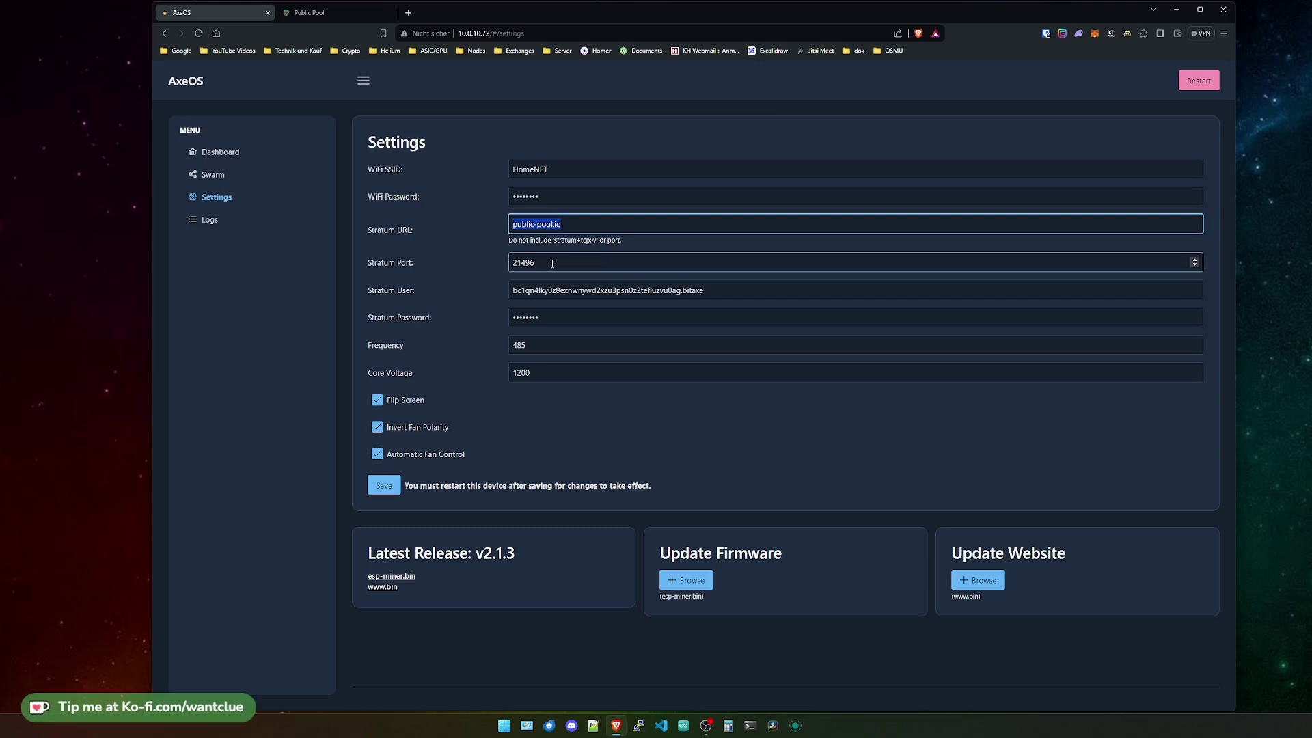
Append 1 to the Stratum User worker suffix so it reads bitaxe1.
key("Tab")
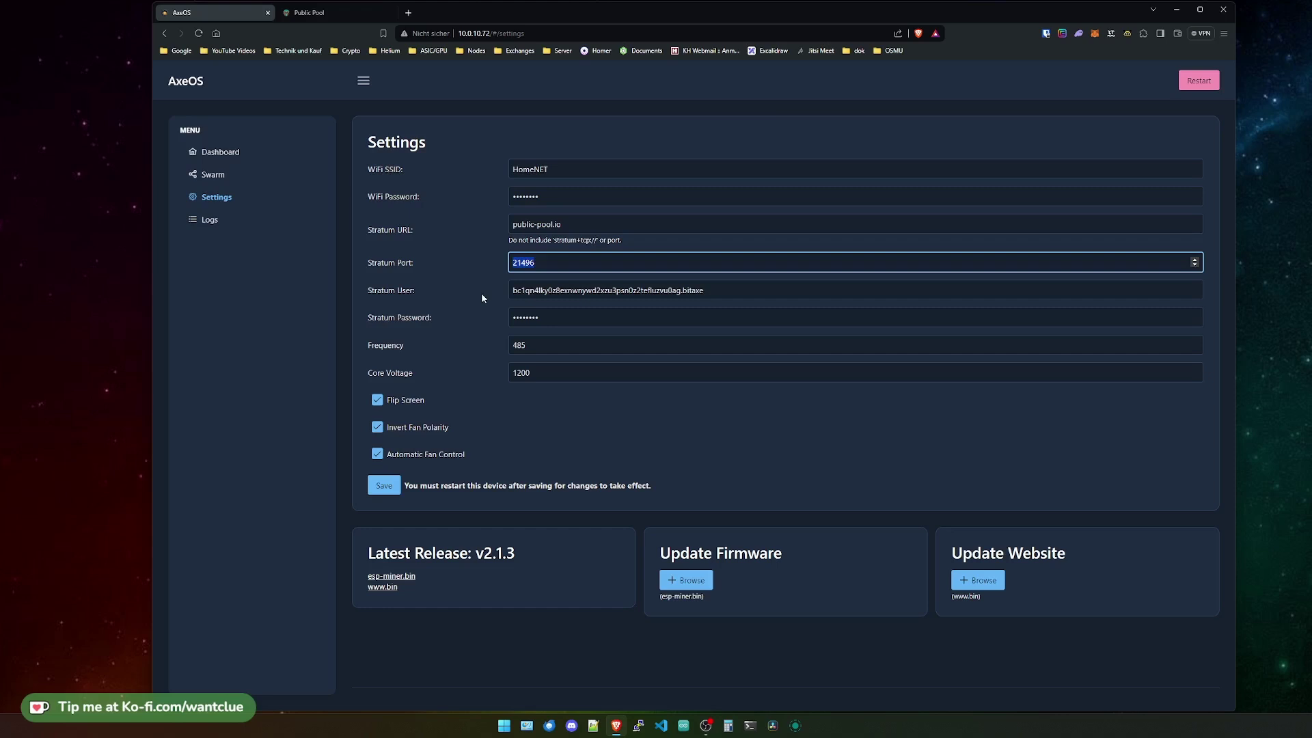
left_click(604, 293)
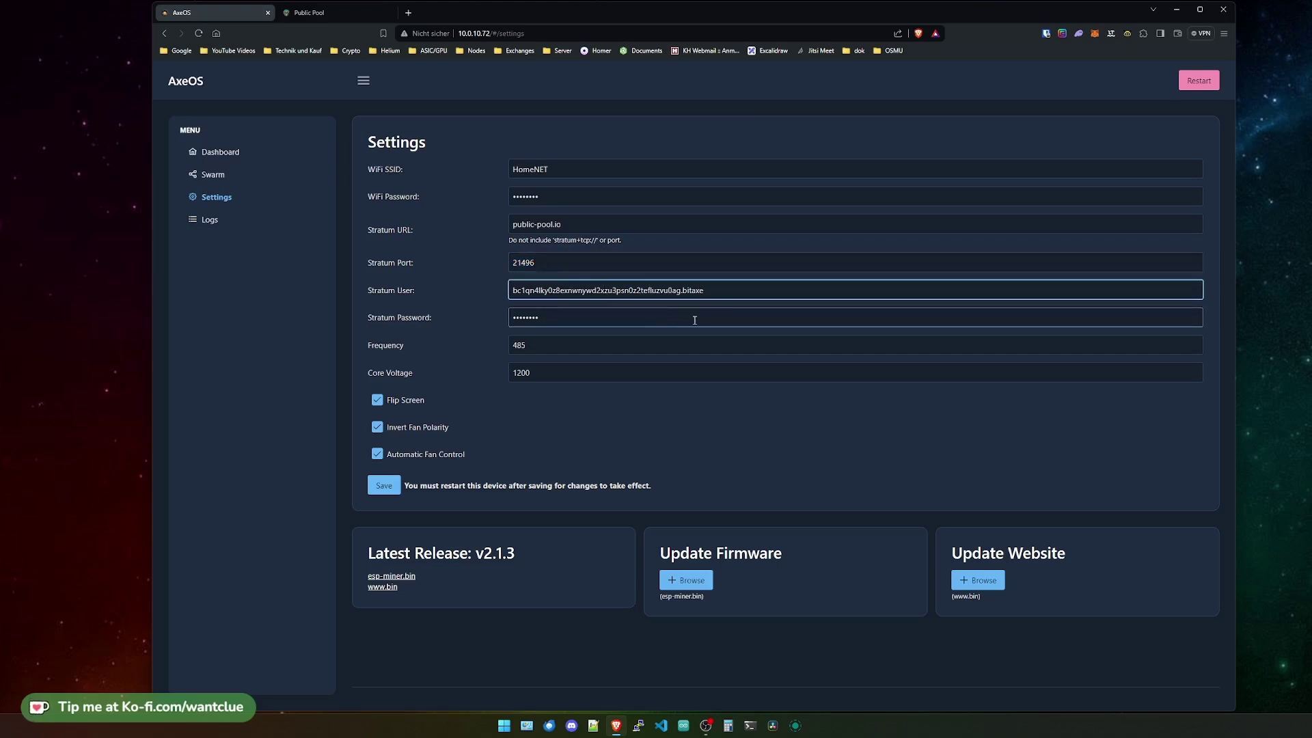
double_click(683, 292)
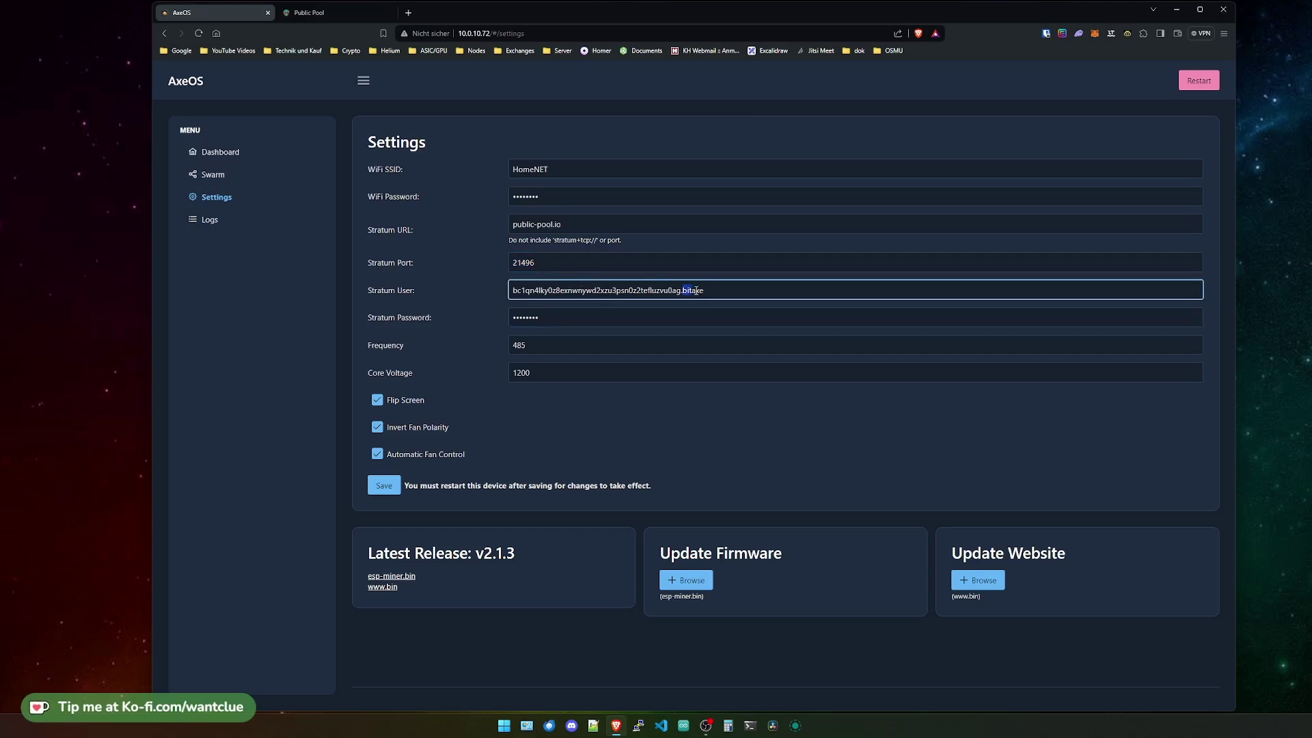
left_click(730, 293)
type("1")
key("Tab")
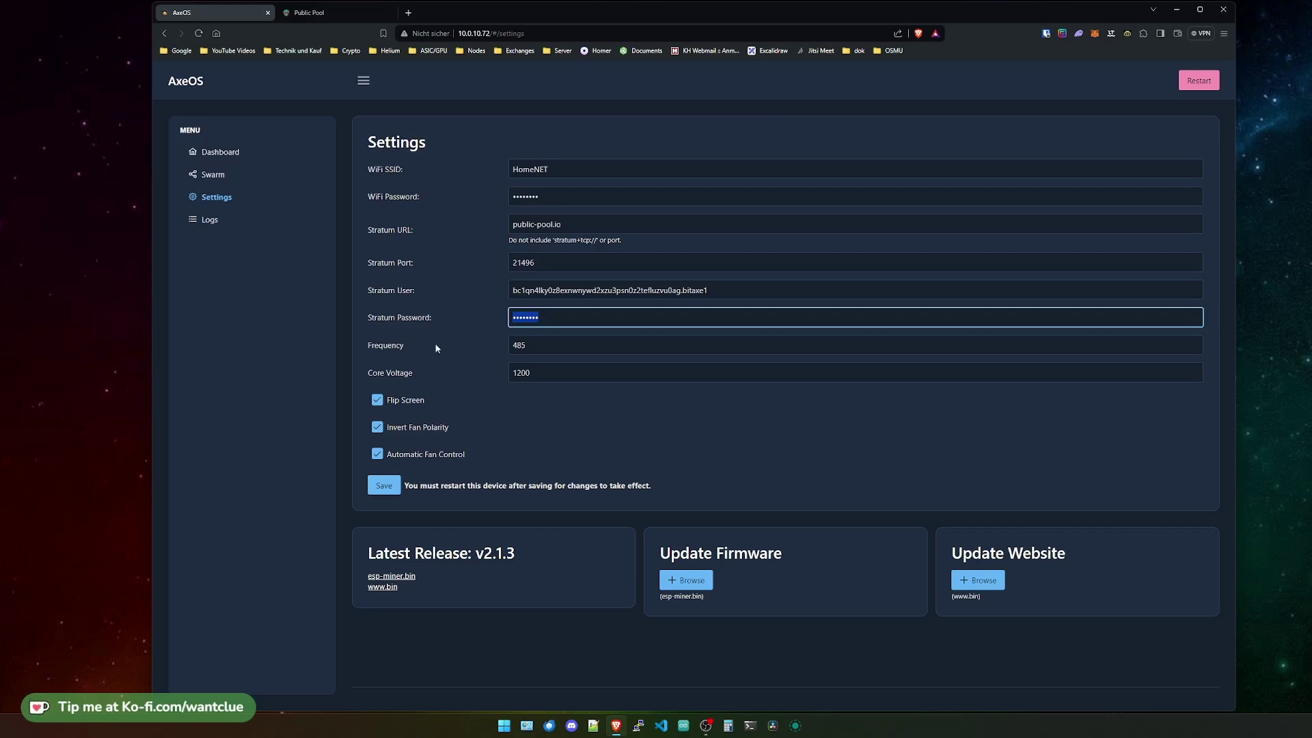
left_click(548, 342)
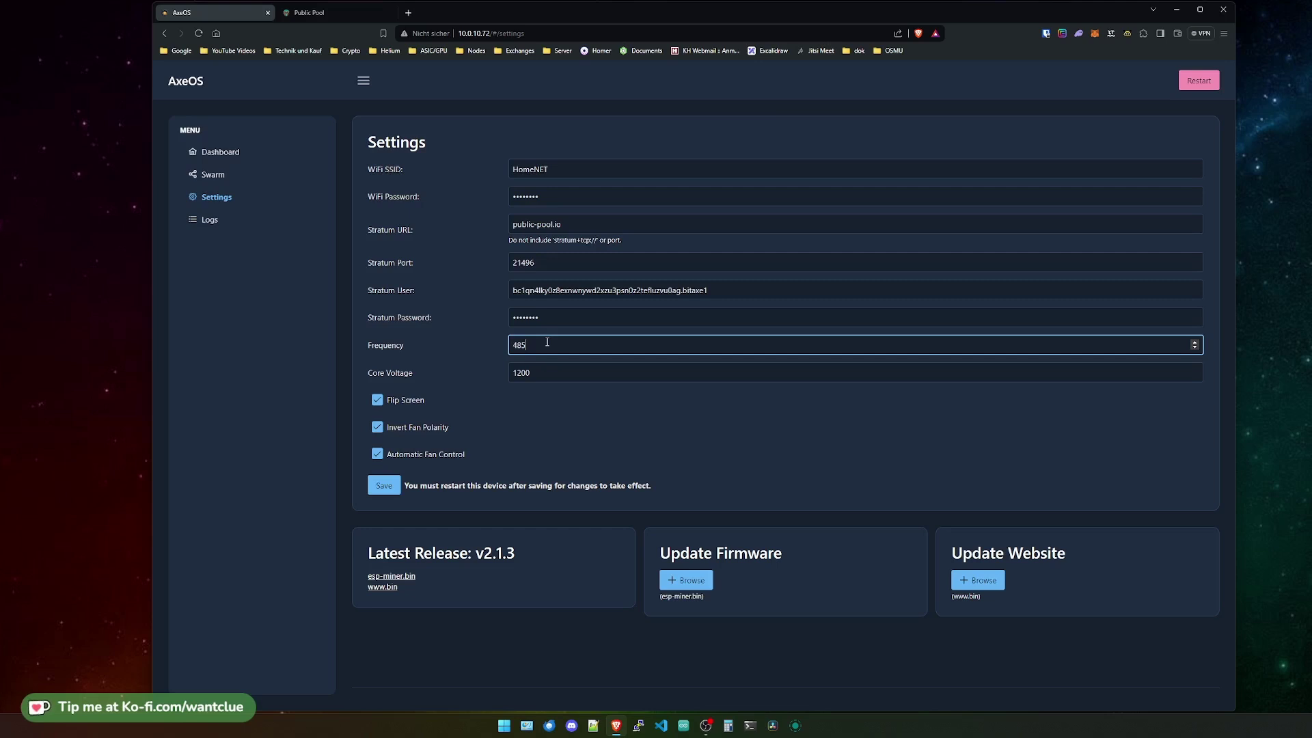
key("BackSpace")
key("BackSpace")
key("BackSpace")
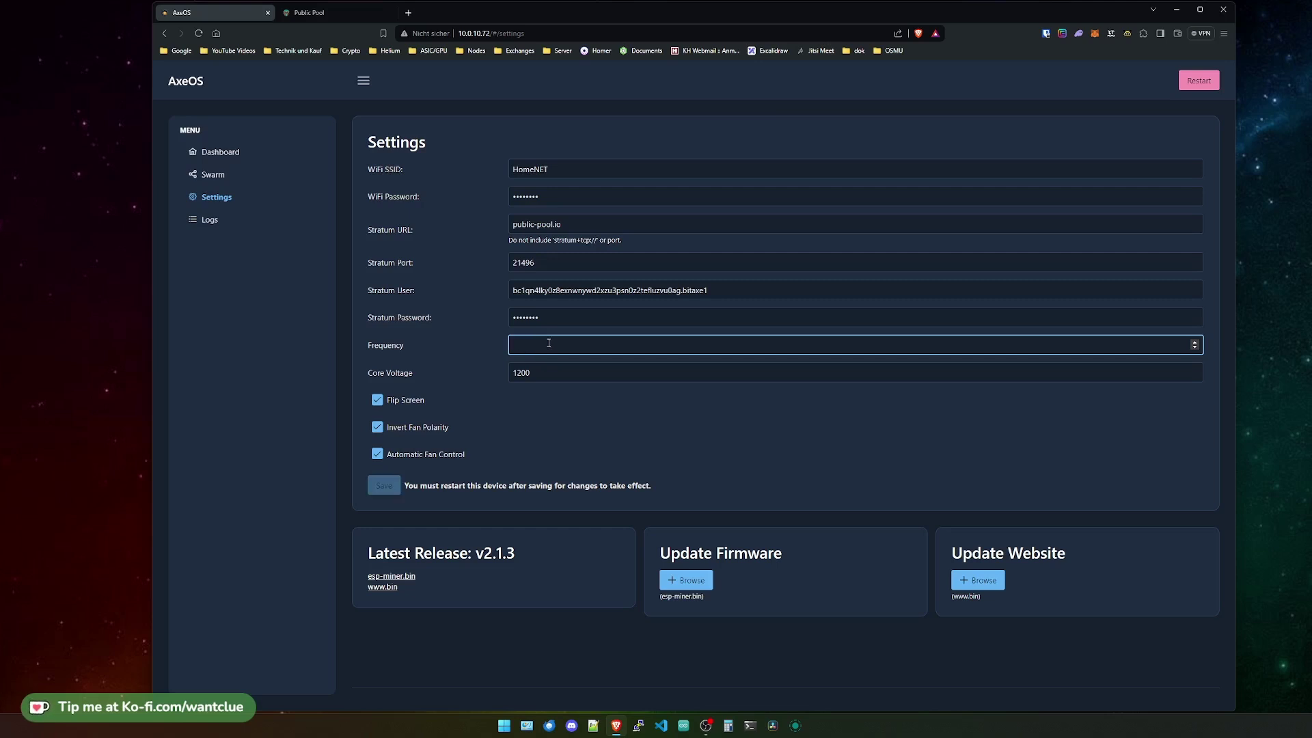
type("800")
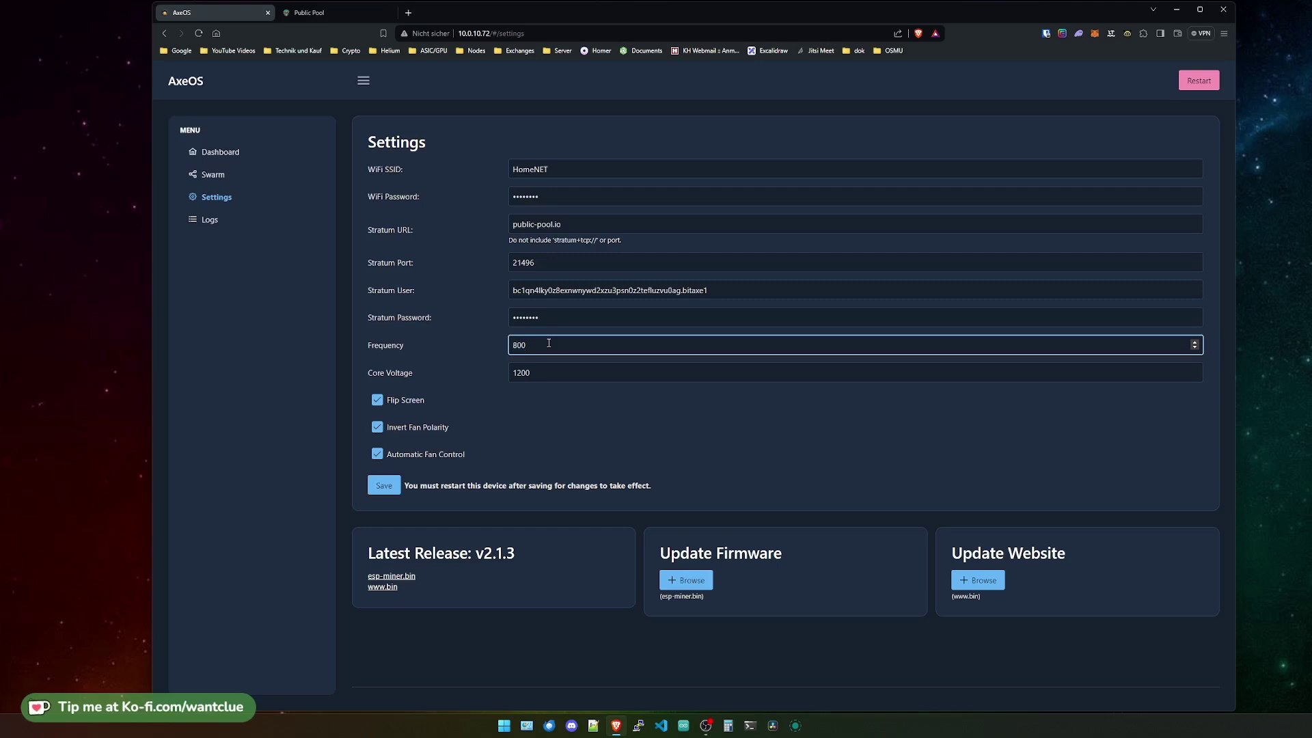
key("BackSpace")
key("BackSpace")
key("BackSpace")
type("100")
key("BackSpace")
key("BackSpace")
key("BackSpace")
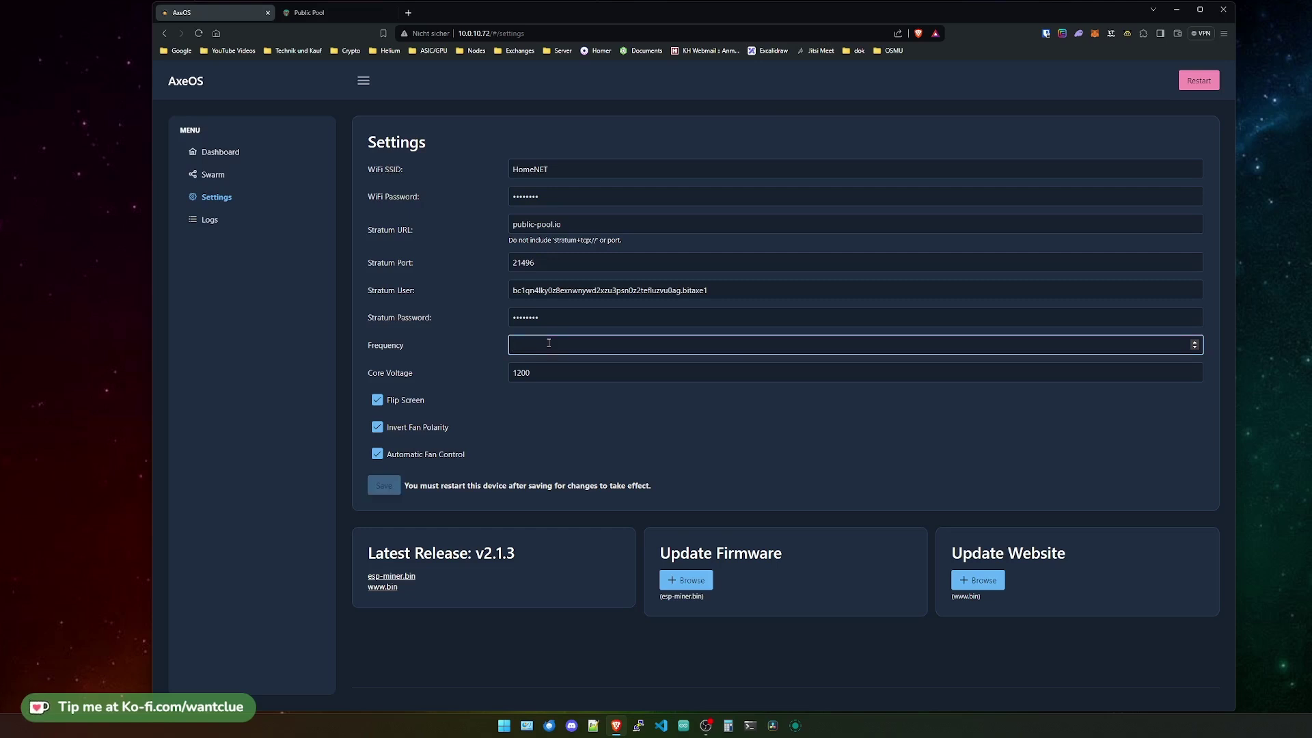
type("485")
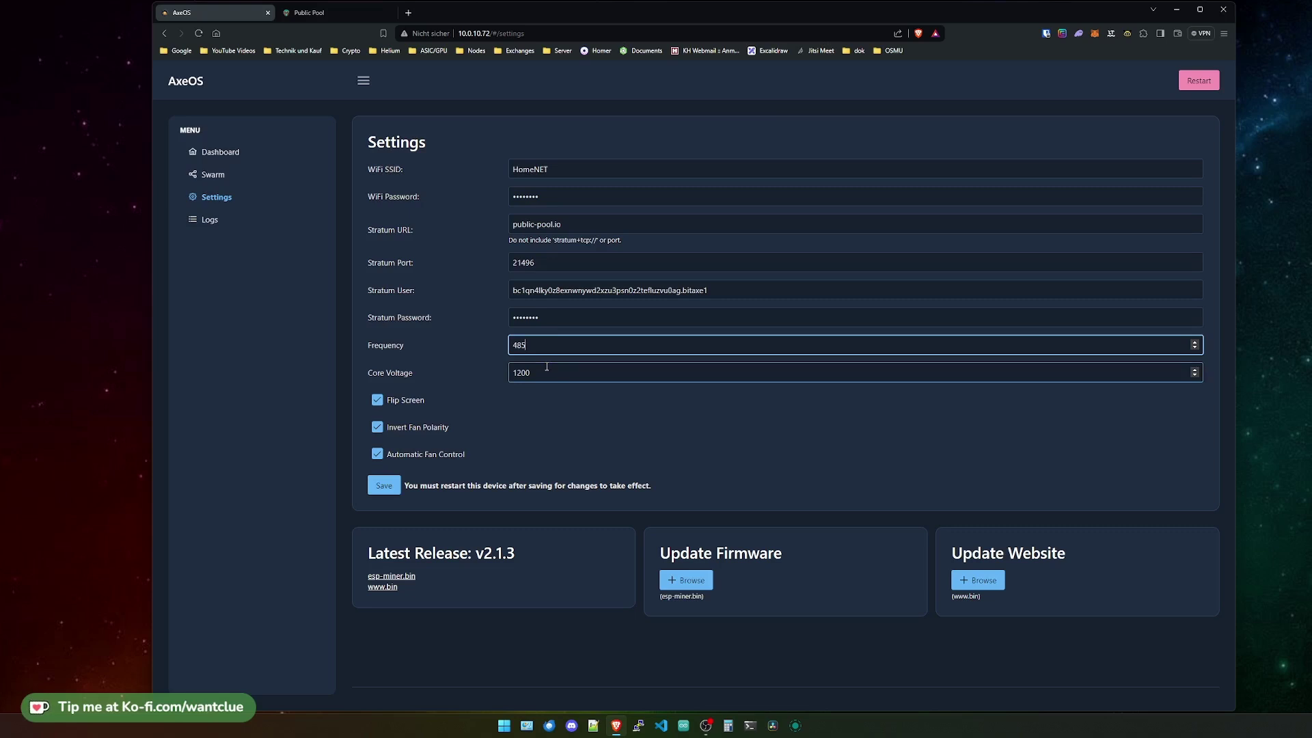
left_click(562, 371)
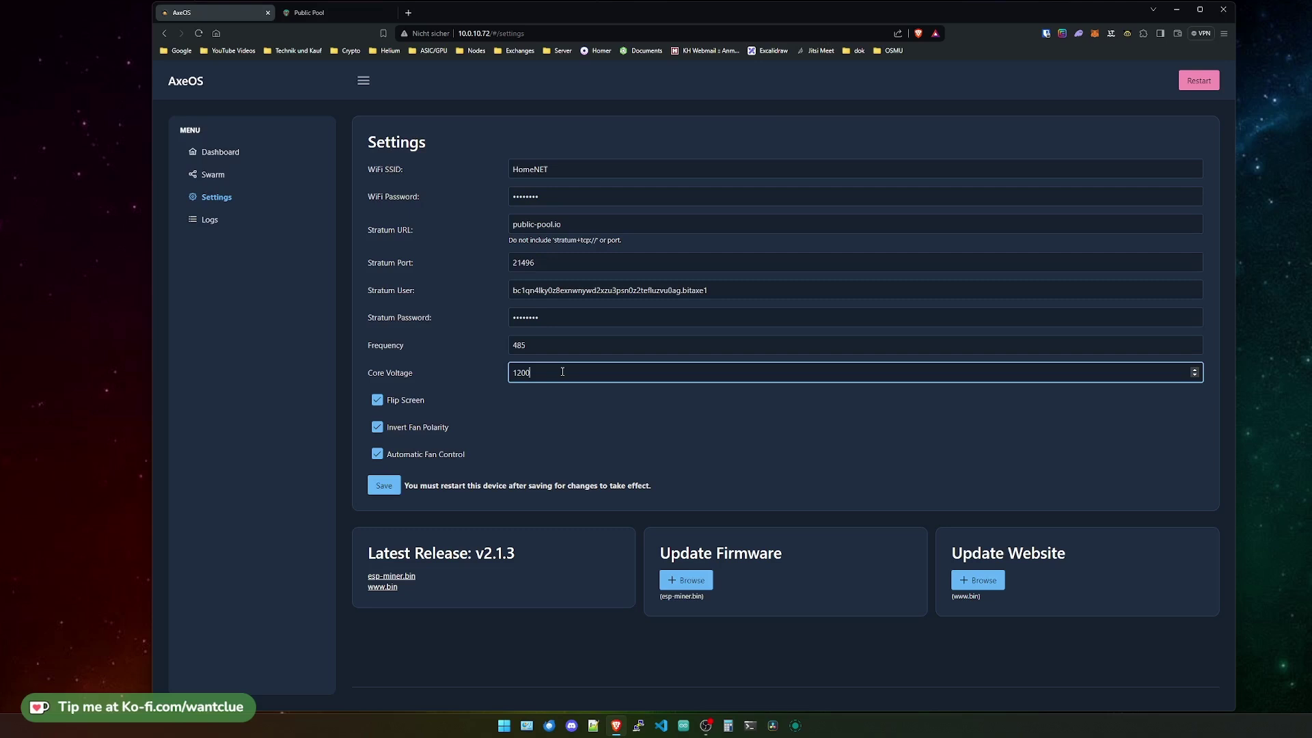
key("BackSpace")
key("BackSpace")
key("BackSpace")
key("BackSpace")
type("1200")
Toggle Flip Screen off and back on so screen flipping stays enabled.
left_click(377, 401)
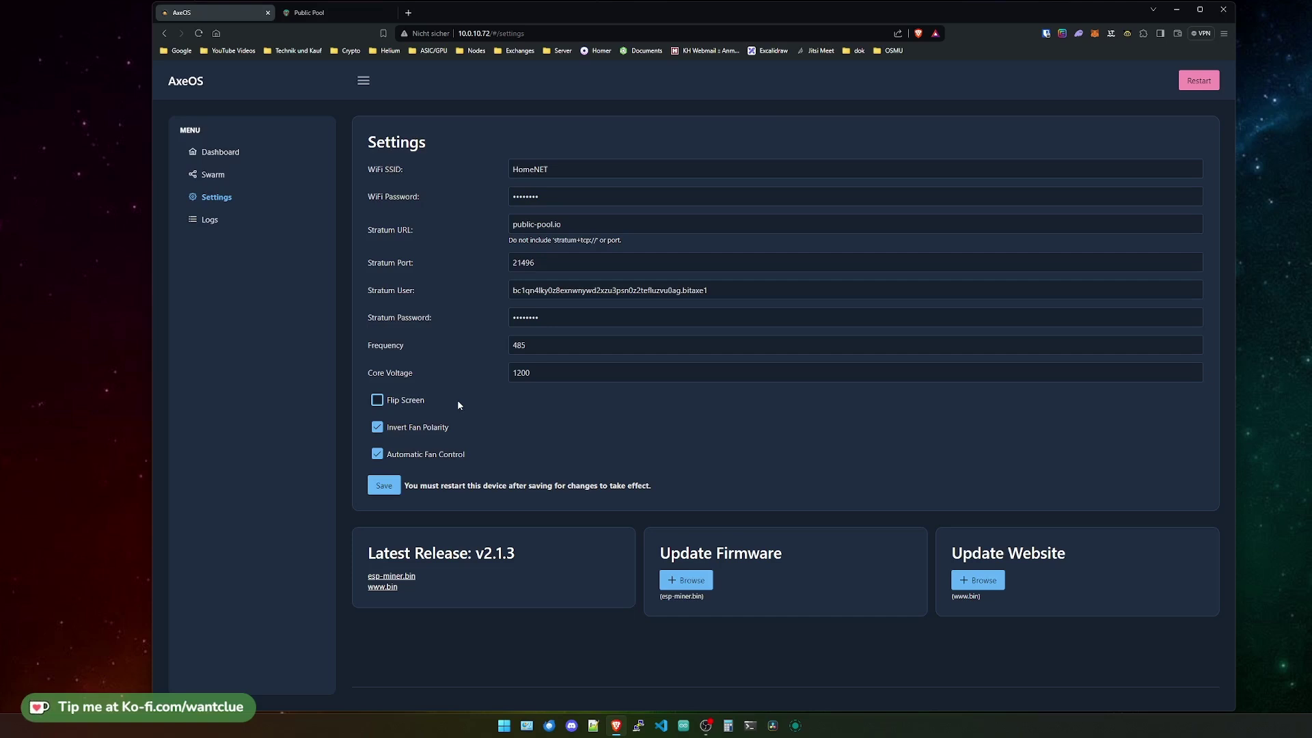
left_click(377, 400)
Turn off automatic fan control and drag the manual fan speed from 100% to 54%.
left_click(378, 456)
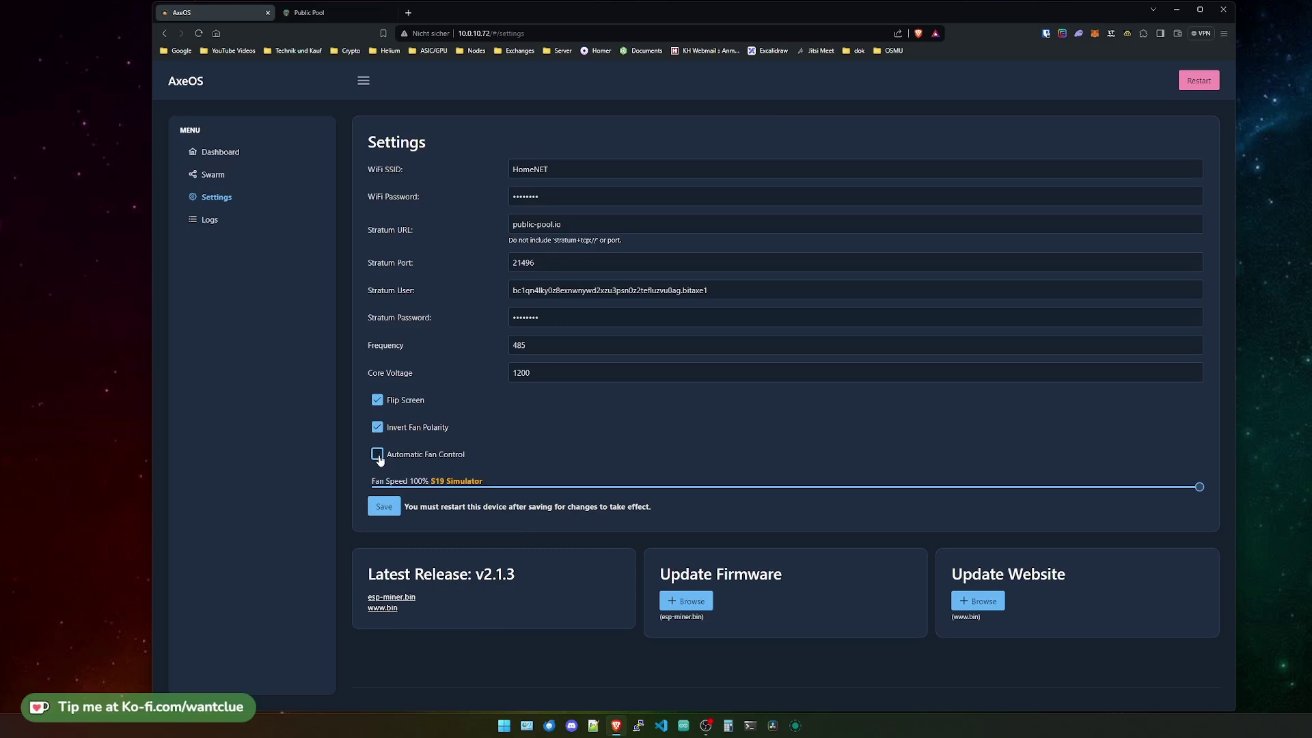
left_click_drag(1038, 502, 959, 489)
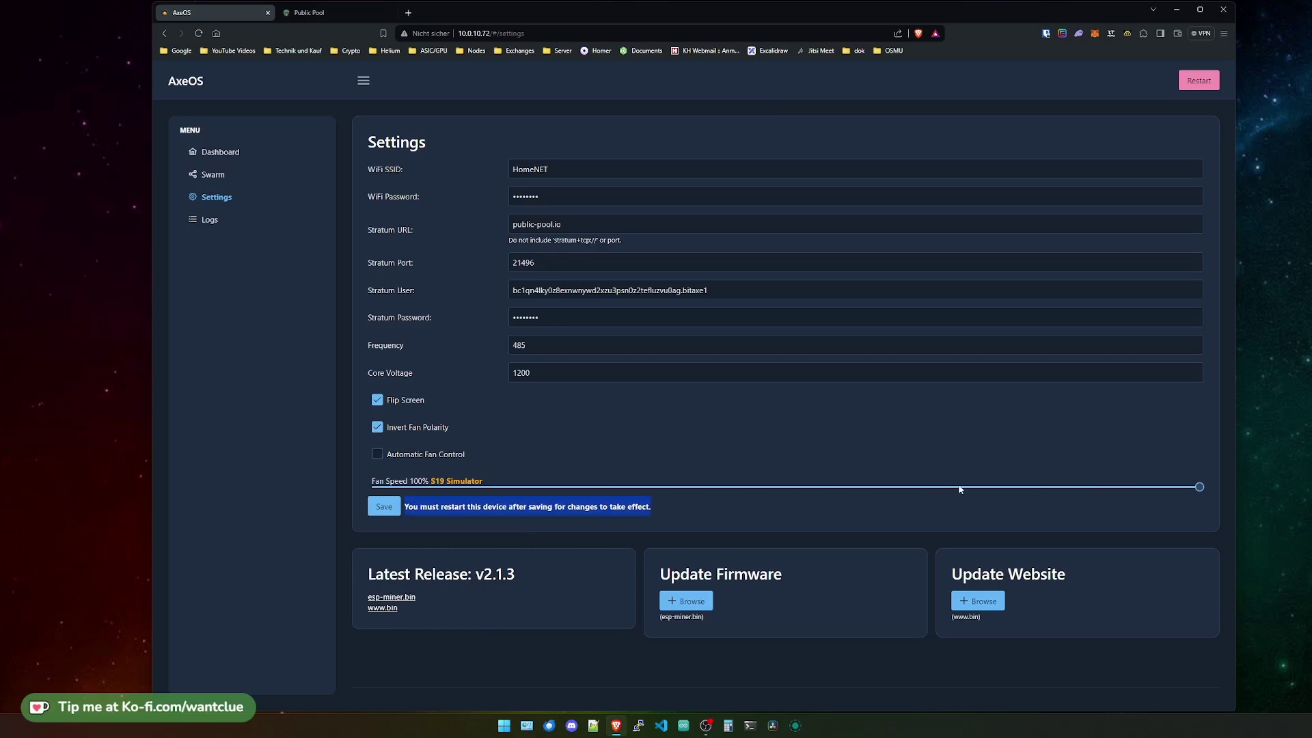
left_click(959, 489)
left_click_drag(1201, 486, 820, 482)
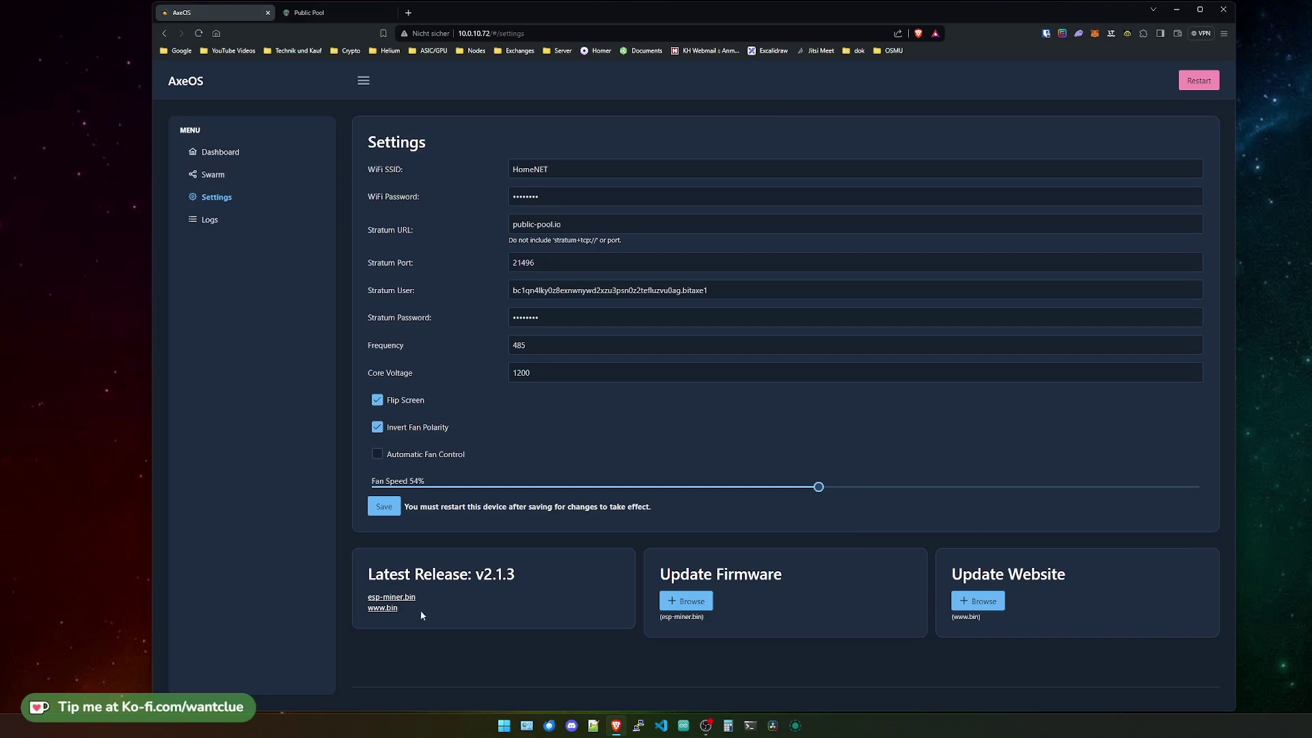
left_click_drag(373, 576, 523, 579)
left_click_drag(661, 618, 707, 621)
left_click_drag(949, 616, 977, 621)
left_click(895, 626)
Go to the Logs page and highlight the Overview model name BM1366.
left_click(217, 220)
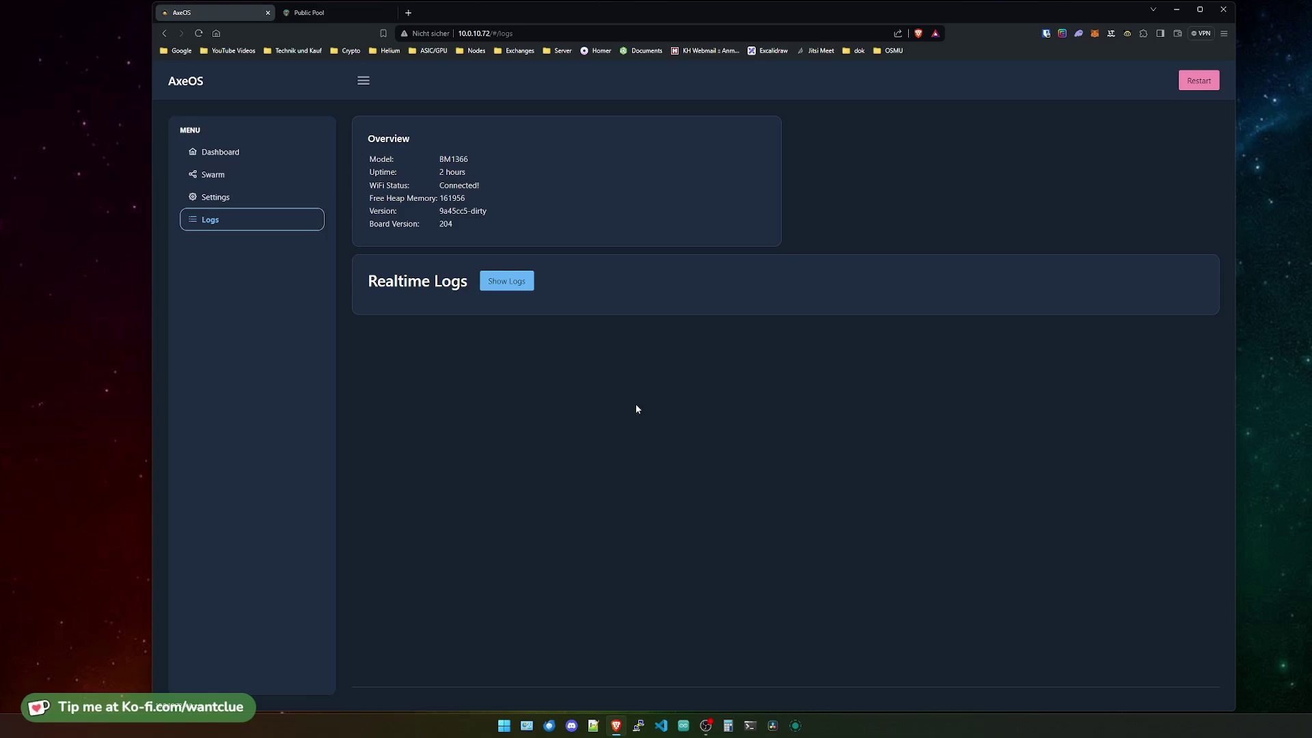
triple_click(438, 161)
left_click(517, 158)
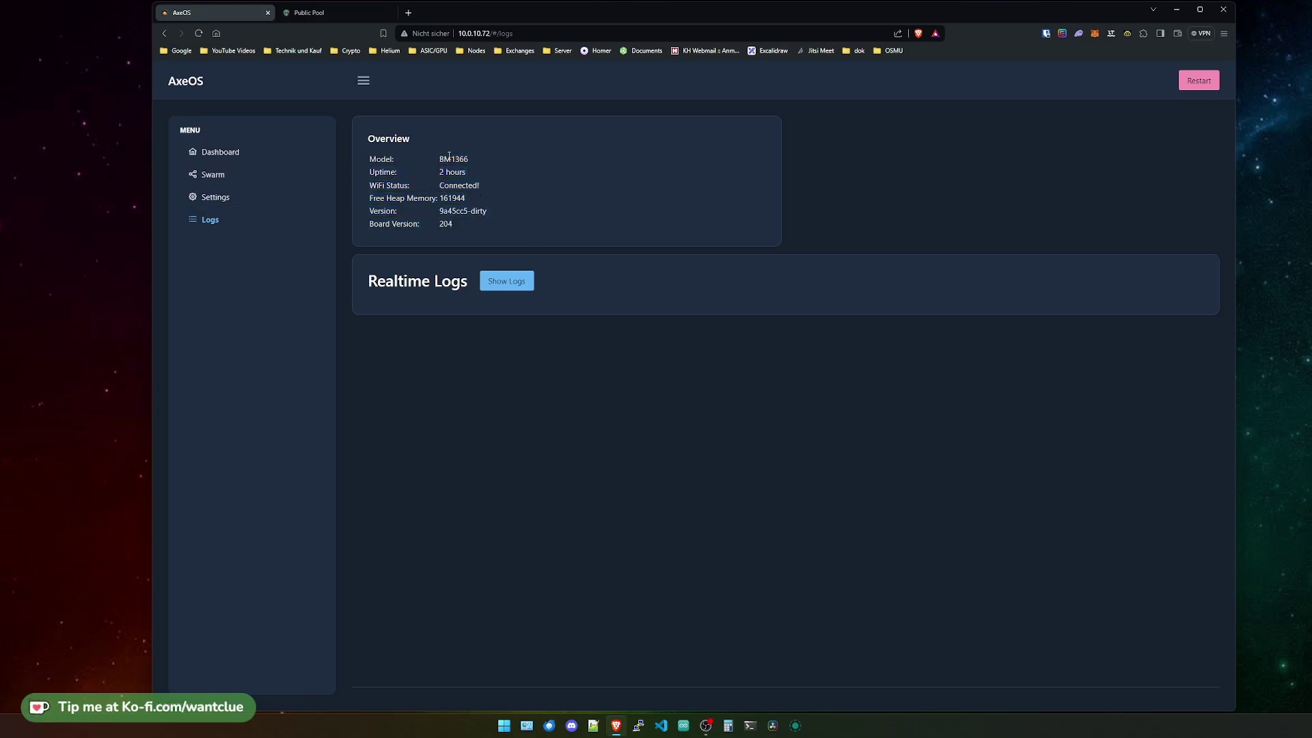
double_click(449, 158)
Highlight the Overview uptime, free heap memory, version and board version values in turn.
left_click_drag(438, 172, 498, 185)
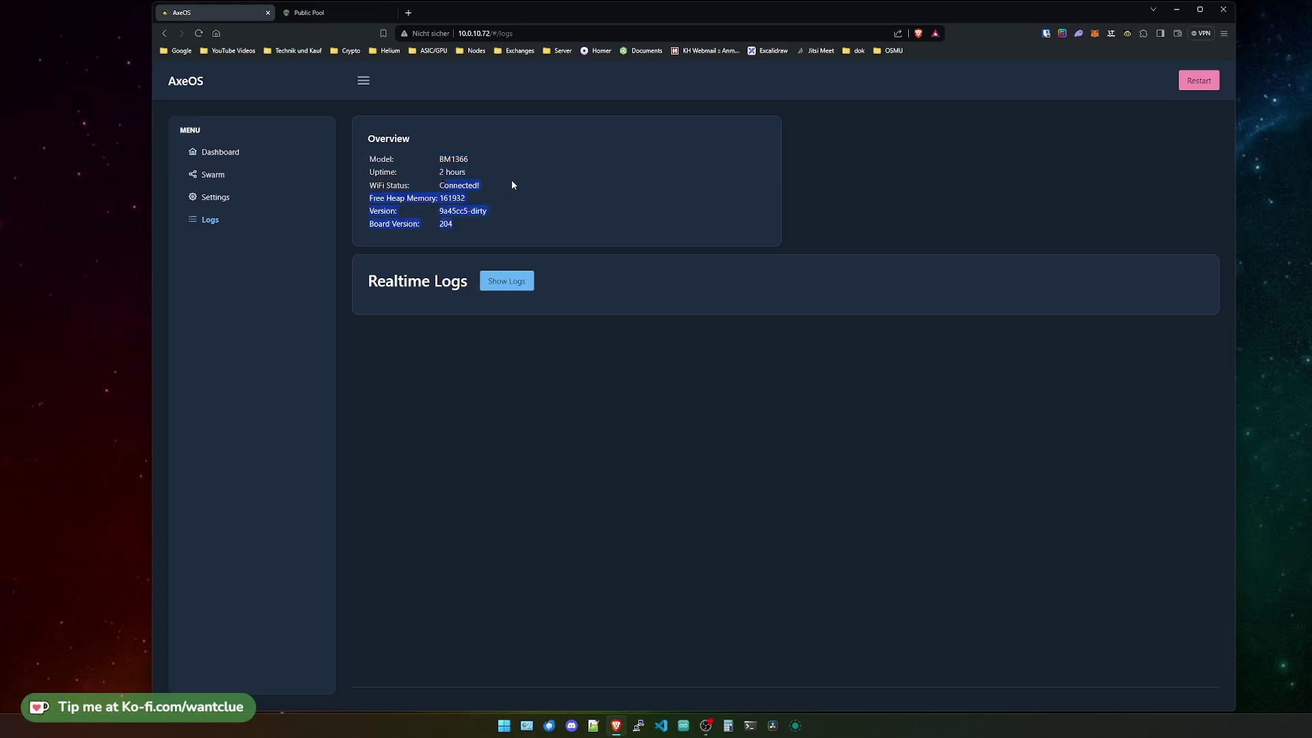
left_click(454, 196)
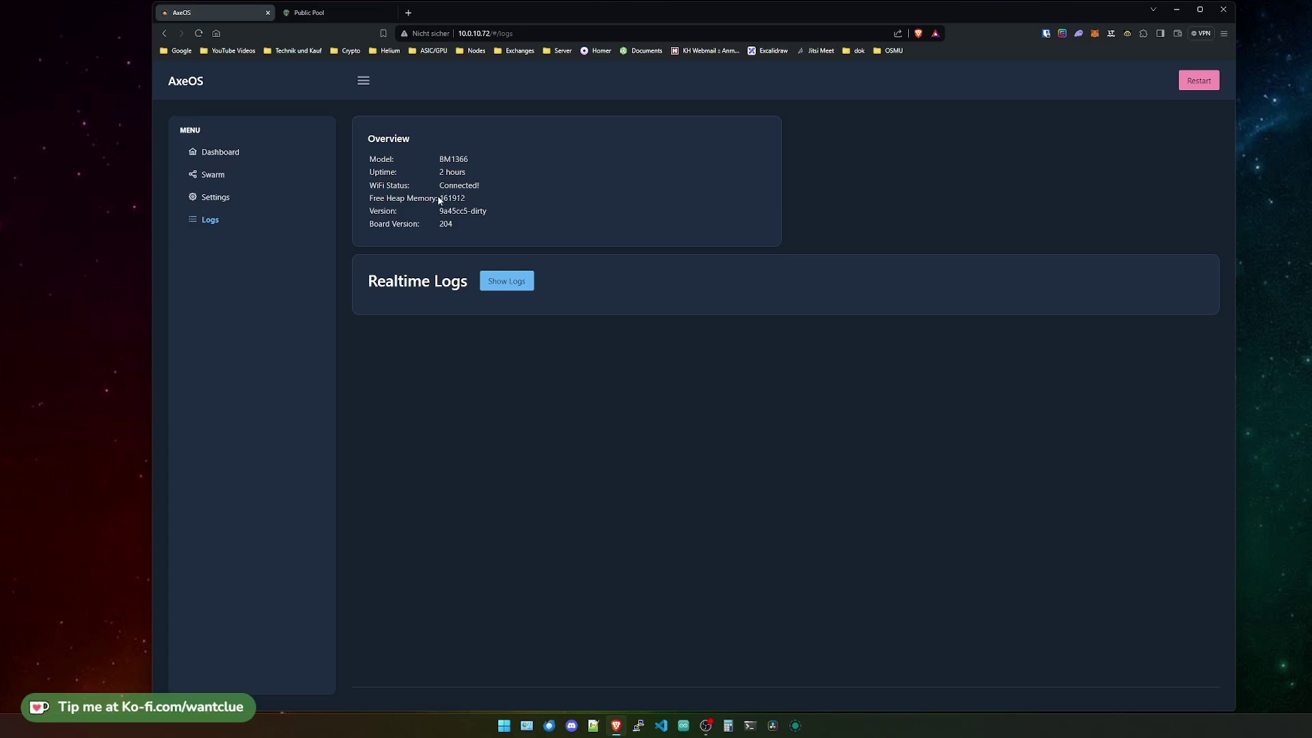
double_click(441, 198)
left_click_drag(440, 209, 489, 220)
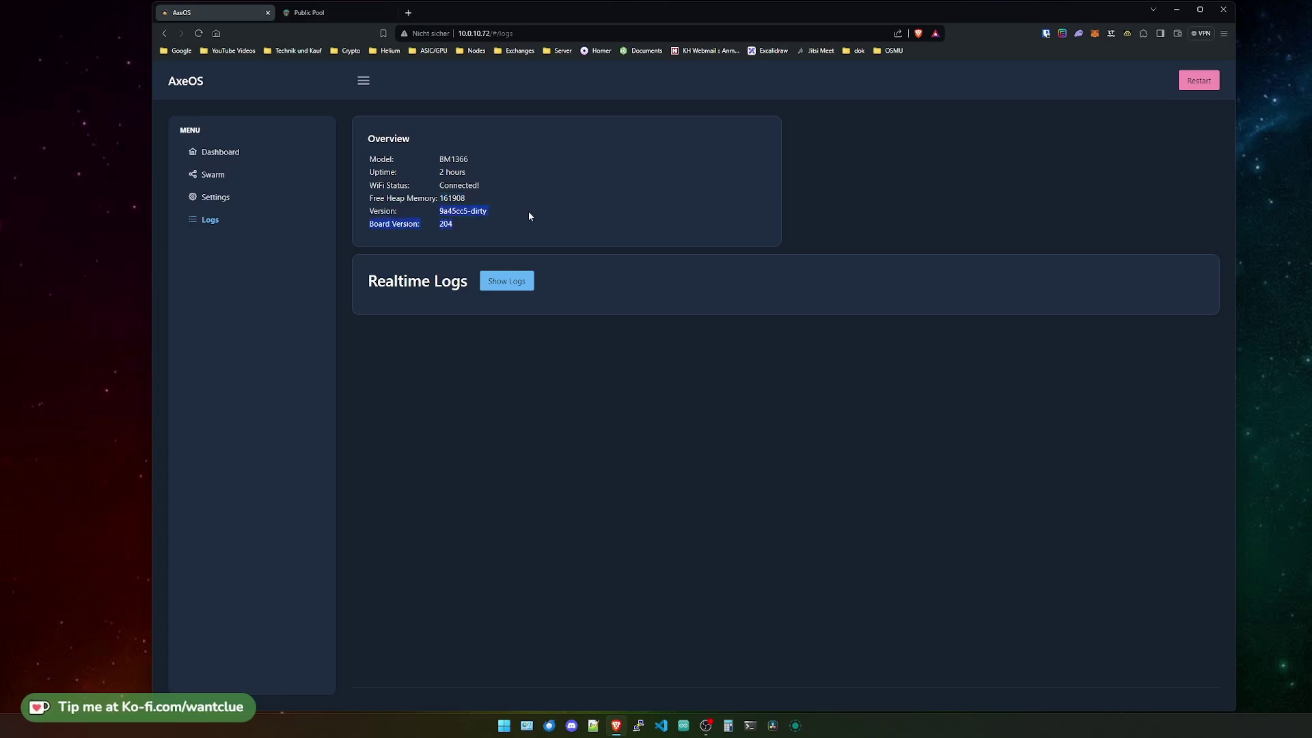
left_click(489, 209)
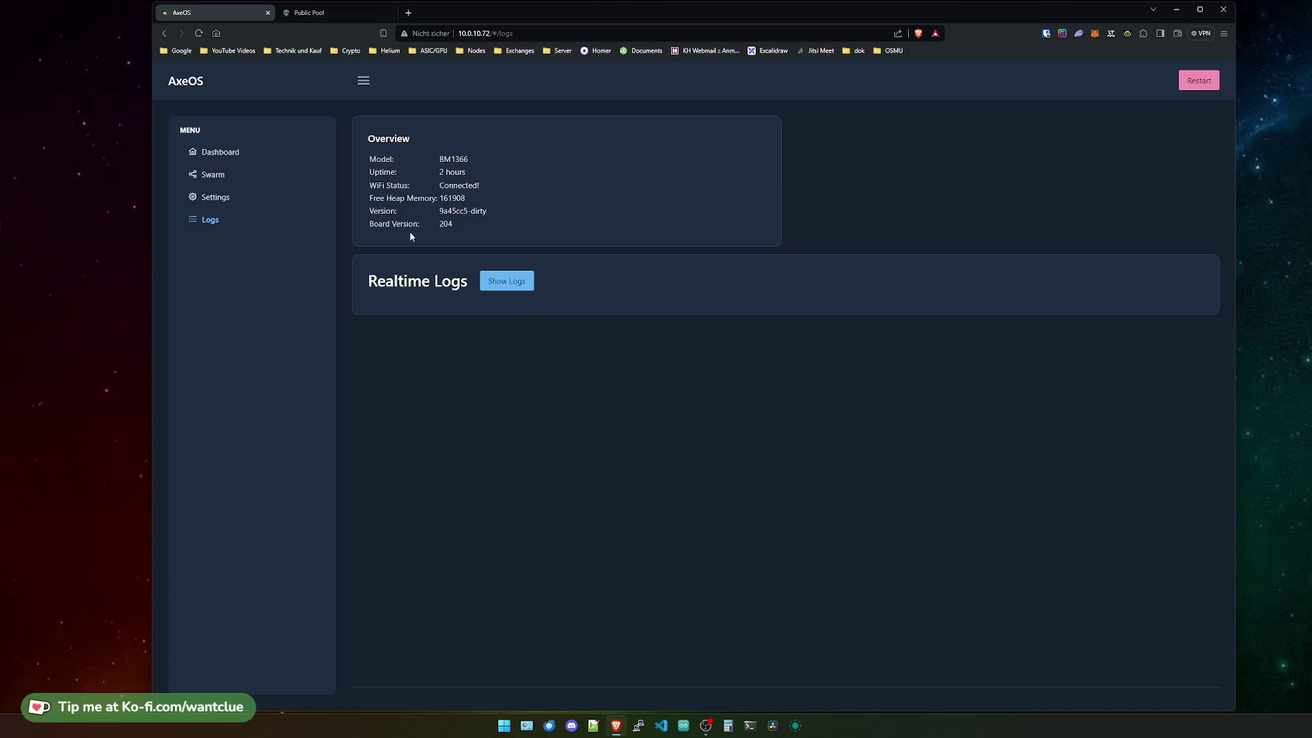
left_click_drag(440, 224, 444, 222)
left_click(494, 232)
Show the realtime logs and highlight a nonce difficulty entry and the submit 1018 line.
left_click(509, 281)
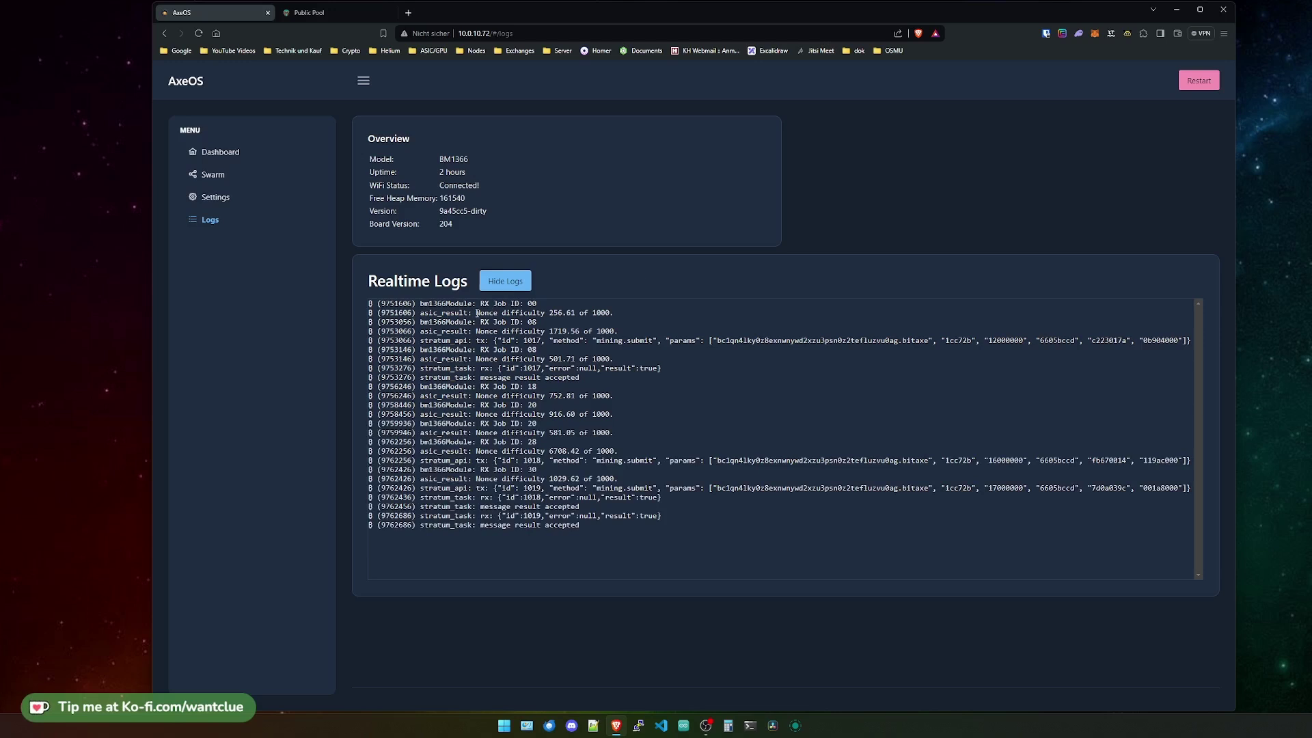
left_click_drag(476, 312, 568, 311)
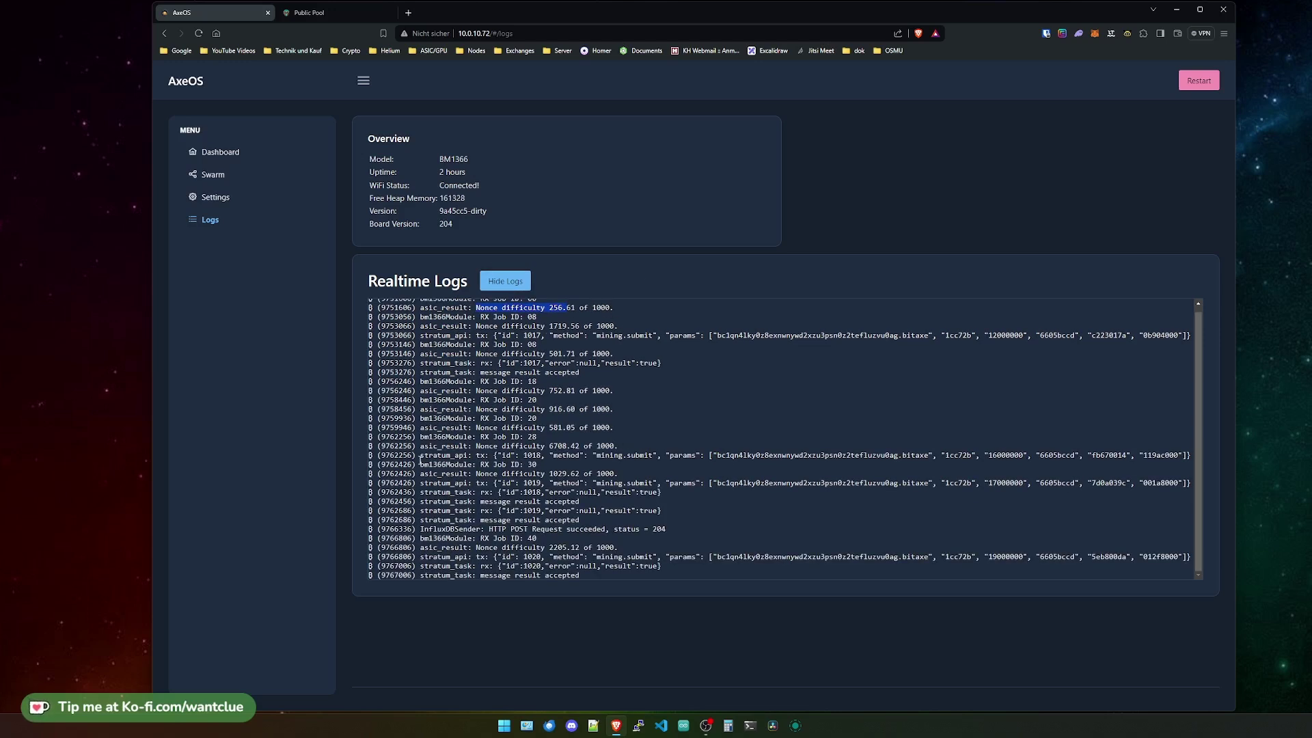
left_click_drag(420, 461, 533, 455)
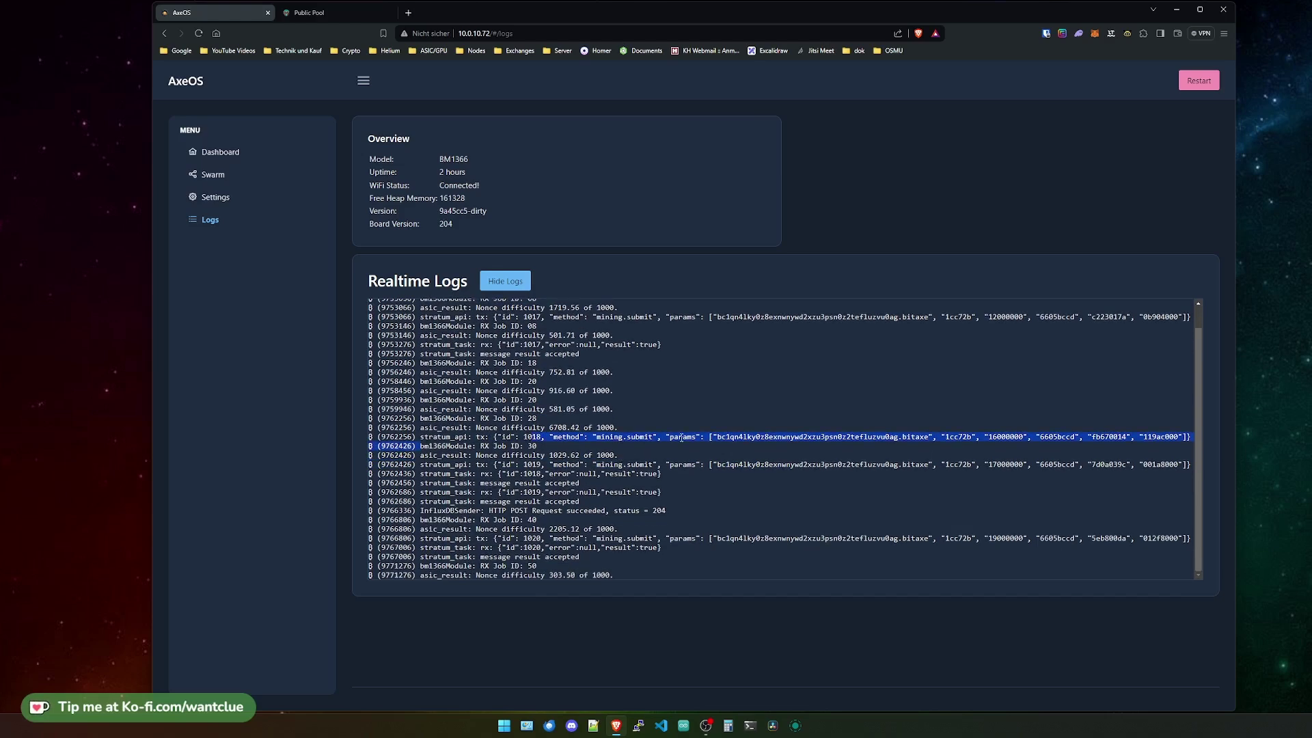
left_click(681, 438)
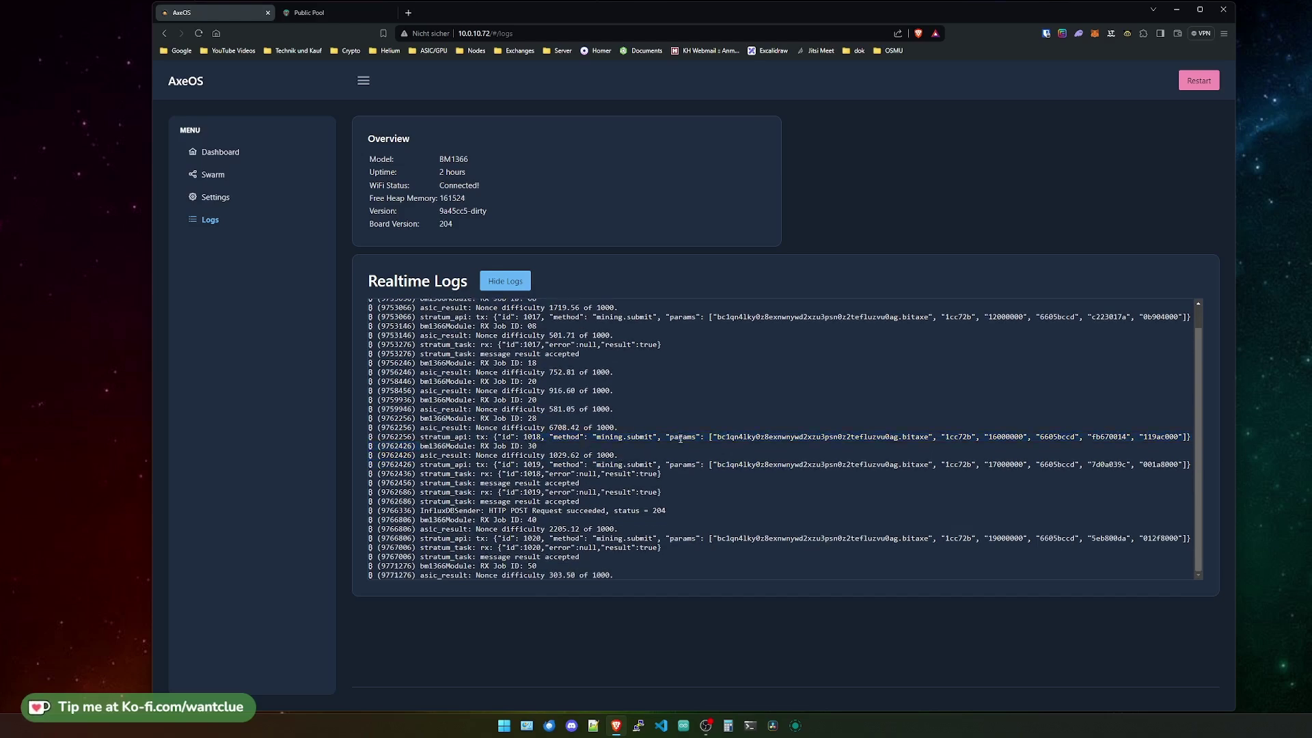